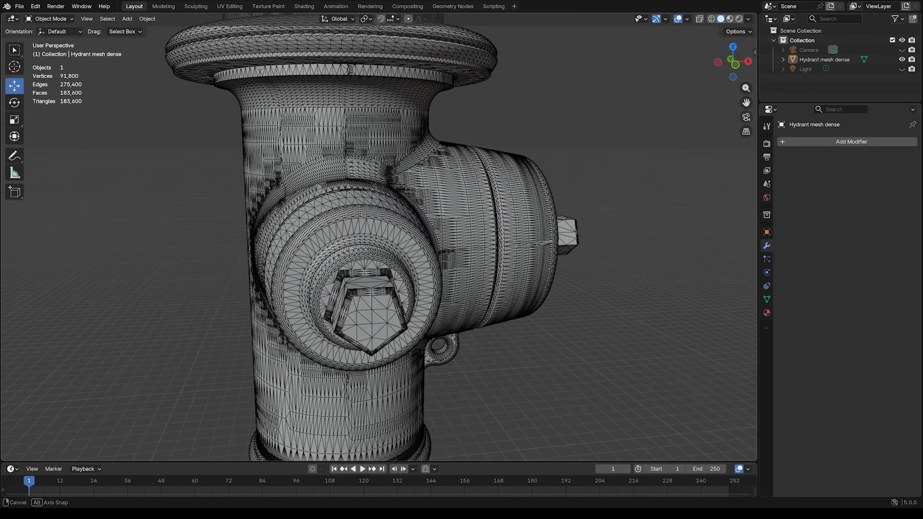
Duplicate the dense hydrant mesh and place the copy about 14 m away along the negative Y axis.
{"action": "scroll", "coordinate": [380, 236], "scroll_direction": "down", "scroll_amount": 5}
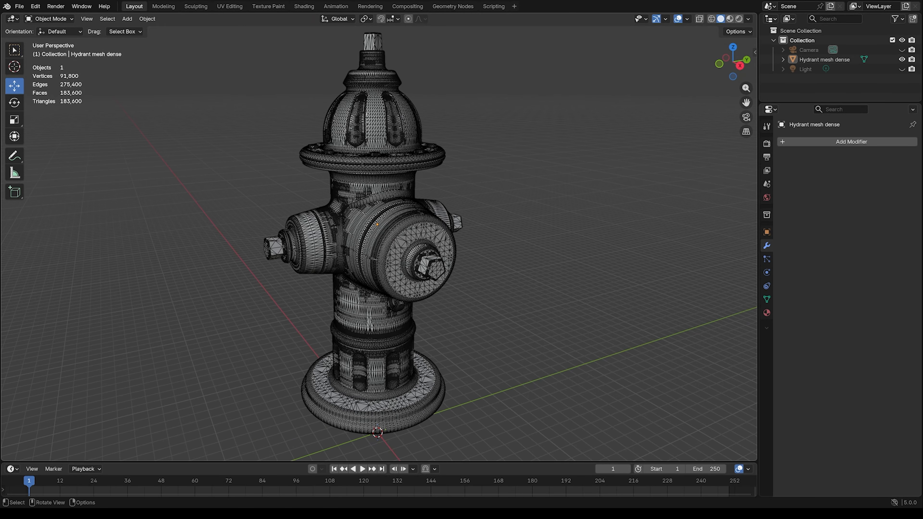
{"action": "key", "text": "a"}
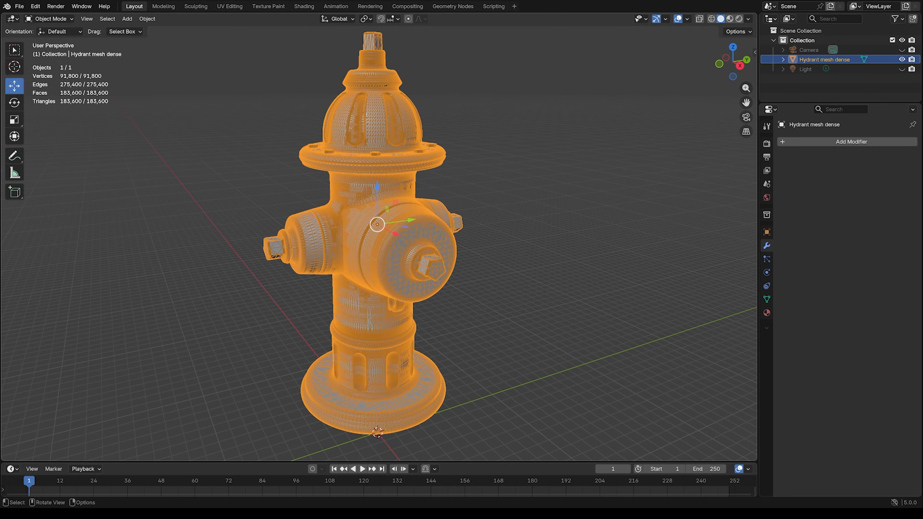
{"action": "scroll", "coordinate": [377, 236], "scroll_direction": "down", "scroll_amount": 2}
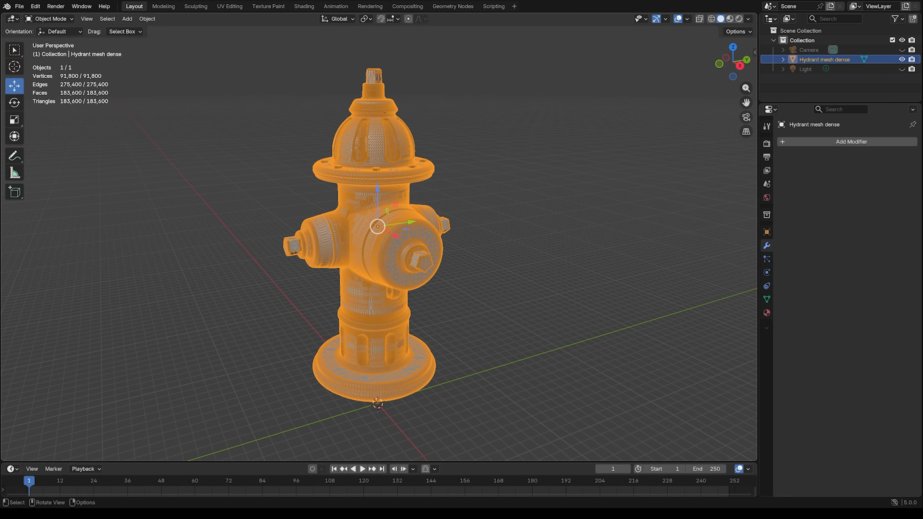
{"action": "key", "text": "shift+d"}
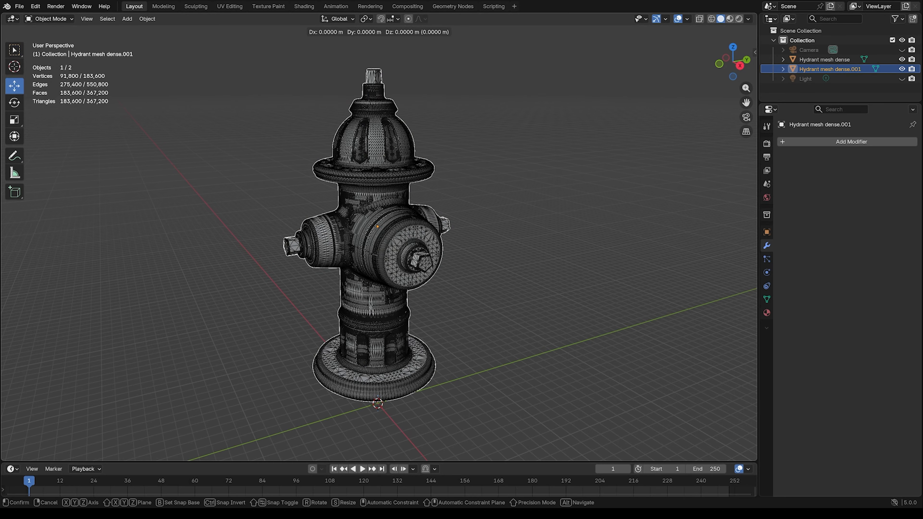
{"action": "key", "text": "y"}
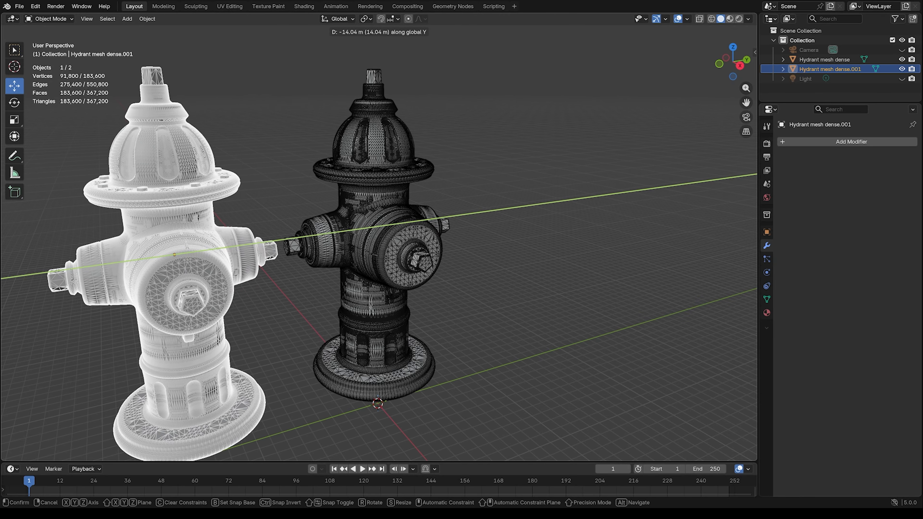
{"action": "key", "text": "Return"}
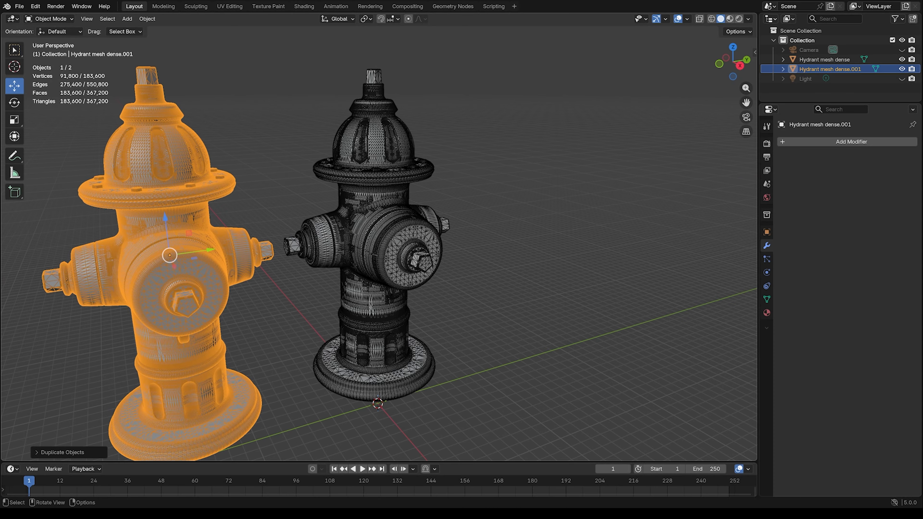
Add a Decimate modifier in Collapse mode with a ratio of 0.1 to the original hydrant and apply it.
{"action": "left_click", "coordinate": [376, 240]}
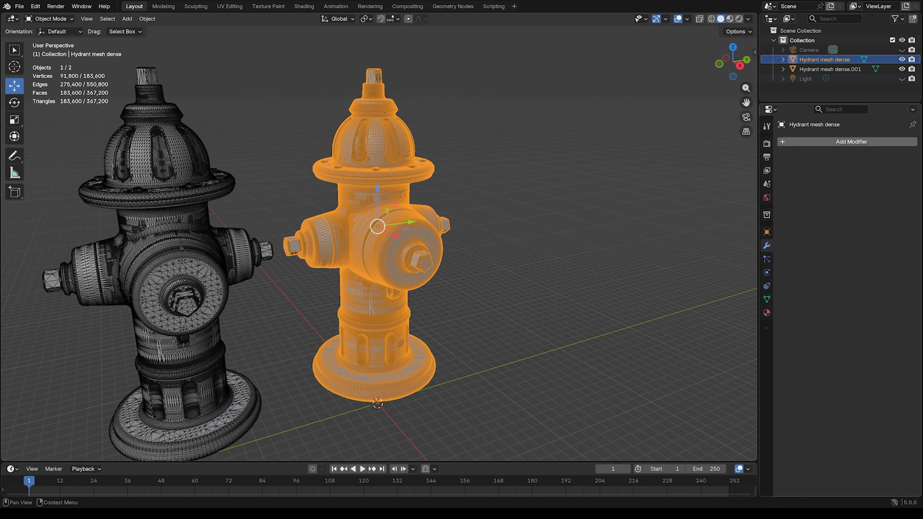
{"action": "left_click", "coordinate": [799, 141]}
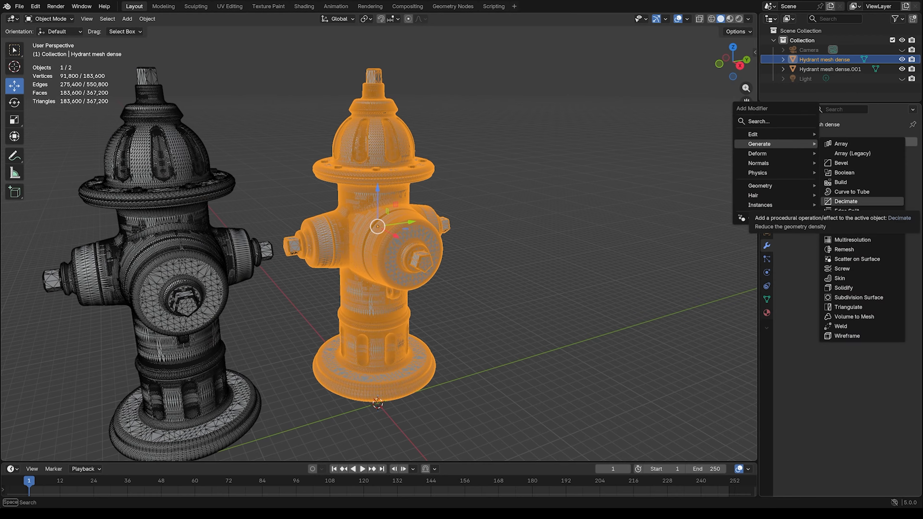
{"action": "left_click", "coordinate": [846, 201]}
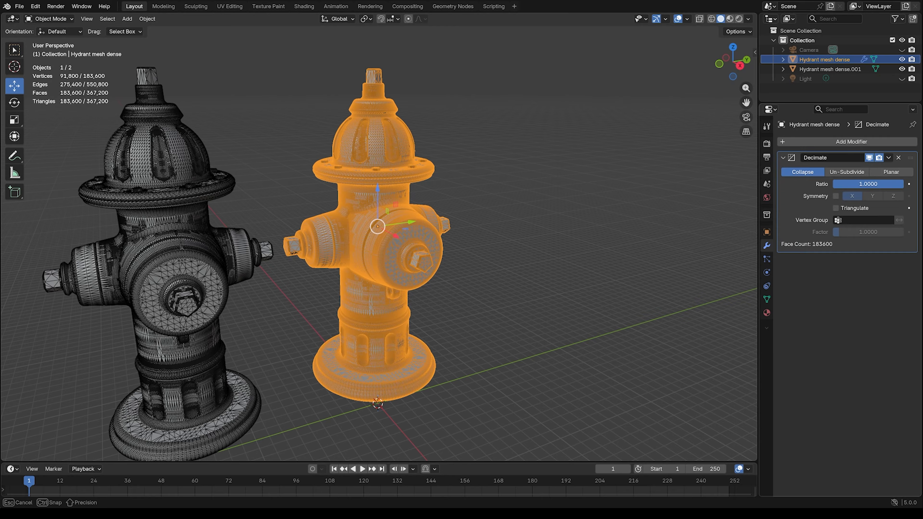
{"action": "left_click_drag", "start_coordinate": [903, 184], "coordinate": [894, 183]}
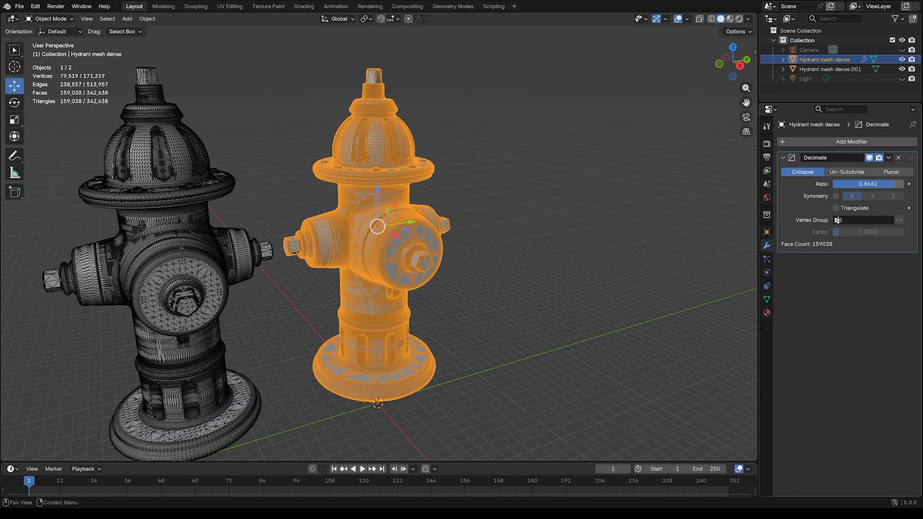
{"action": "left_click", "coordinate": [871, 184]}
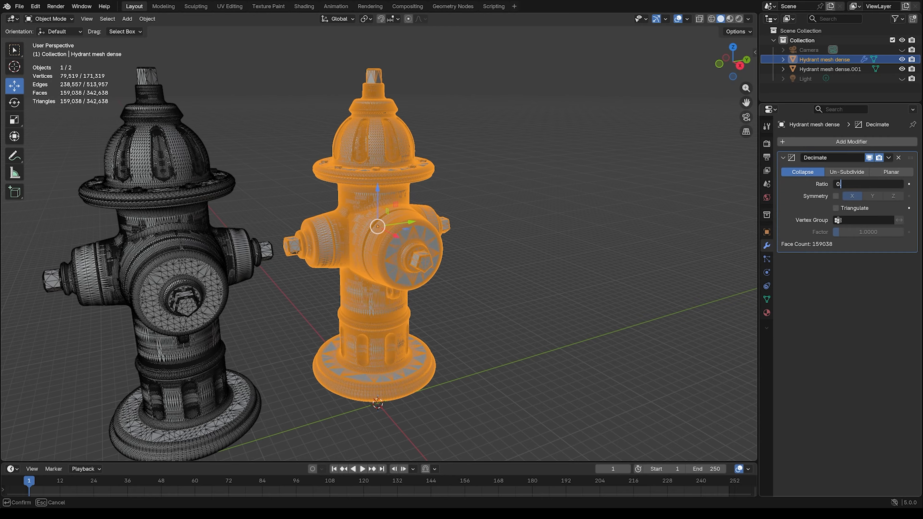
{"action": "key", "text": "Return"}
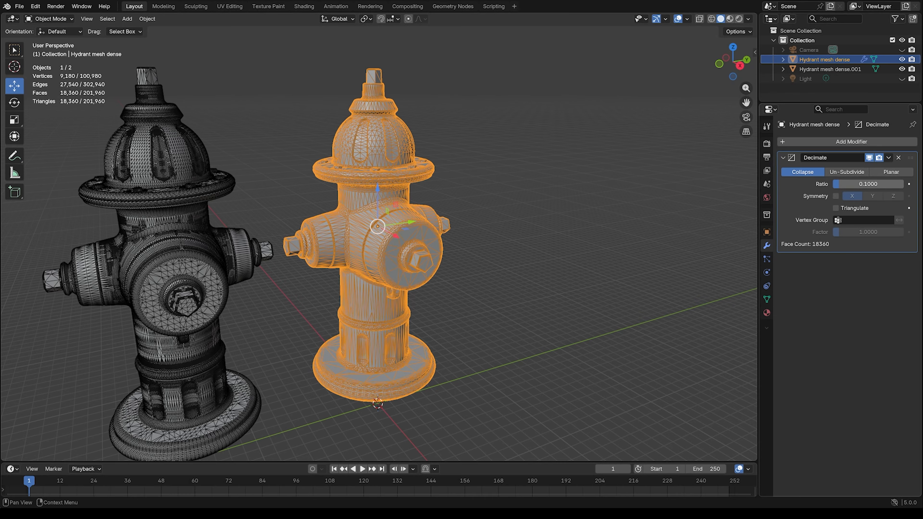
{"action": "left_click", "coordinate": [538, 232]}
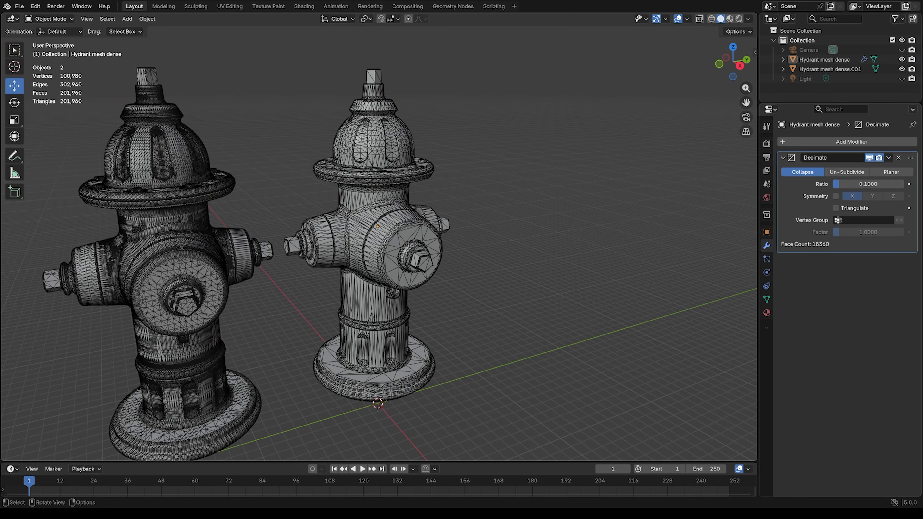
{"action": "middle_click_drag", "start_coordinate": [537, 233], "coordinate": [258, 231]}
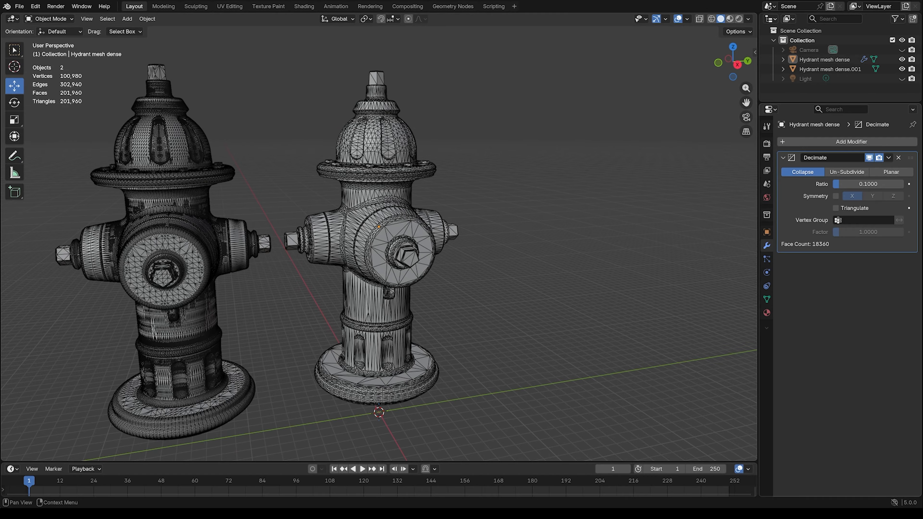
{"action": "left_click", "coordinate": [889, 158]}
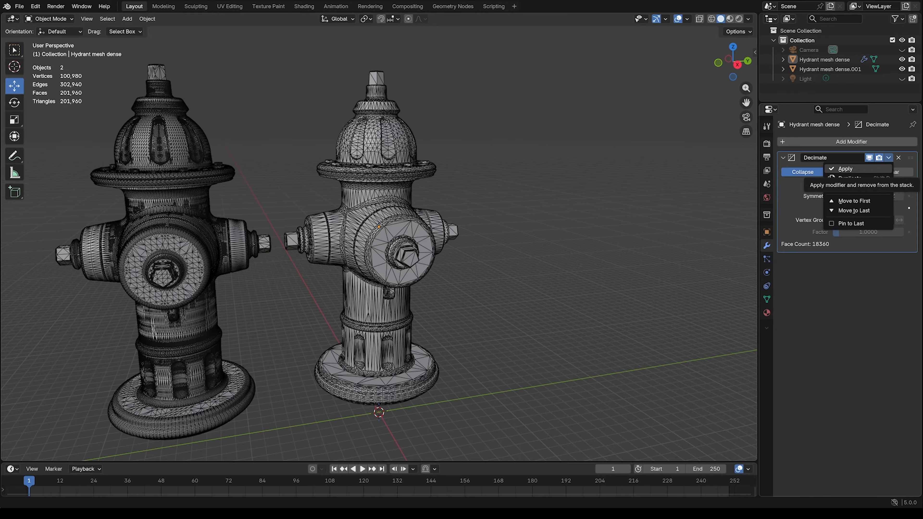
{"action": "left_click", "coordinate": [845, 169]}
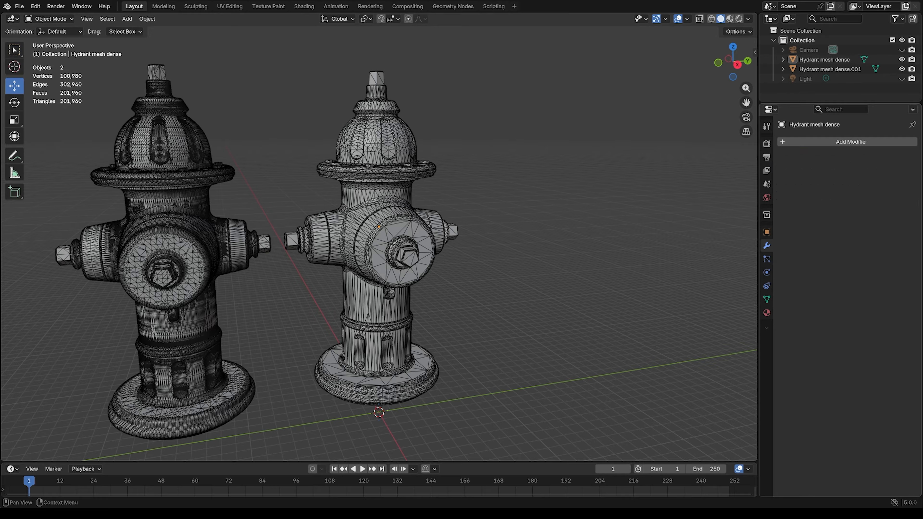
Duplicate the decimated original hydrant and place the copy about 14 m away along the positive Y axis.
{"action": "left_click", "coordinate": [381, 247]}
{"action": "key", "text": "shift+d"}
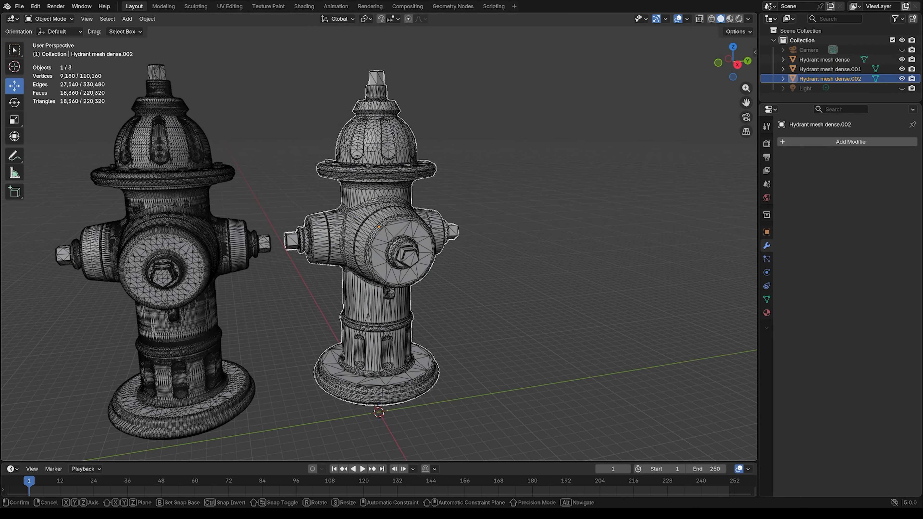
{"action": "key", "text": "y"}
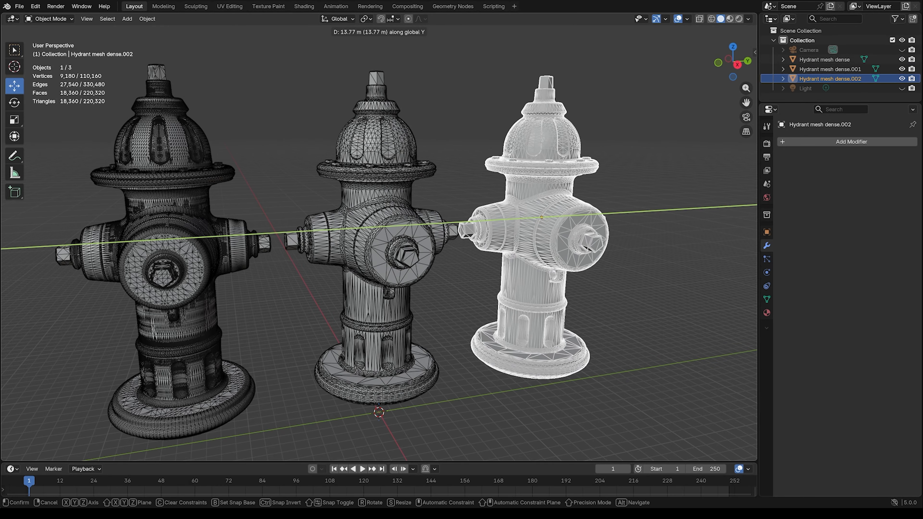
{"action": "key", "text": "Return"}
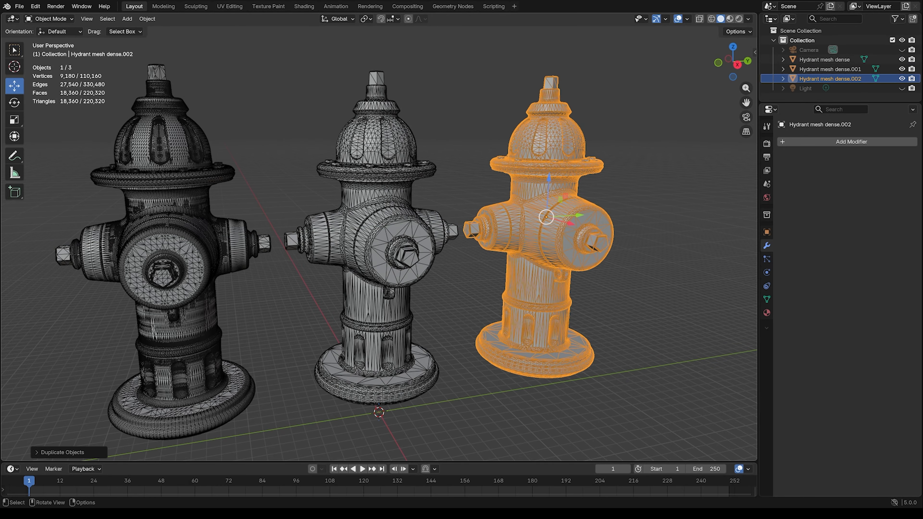
Add a Decimate modifier with a ratio of about 0.14 to the third hydrant and apply it.
{"action": "middle_click_drag", "start_coordinate": [400, 254], "coordinate": [295, 255], "text": "shift"}
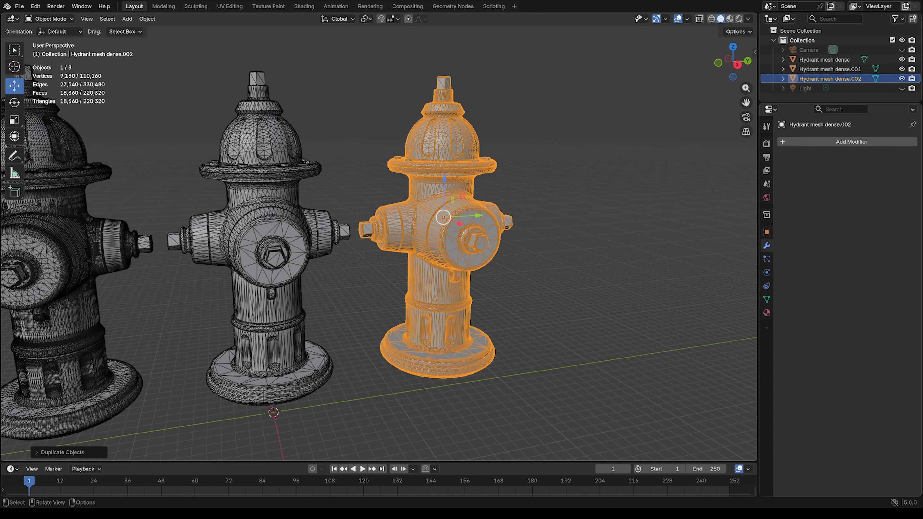
{"action": "left_click", "coordinate": [788, 142]}
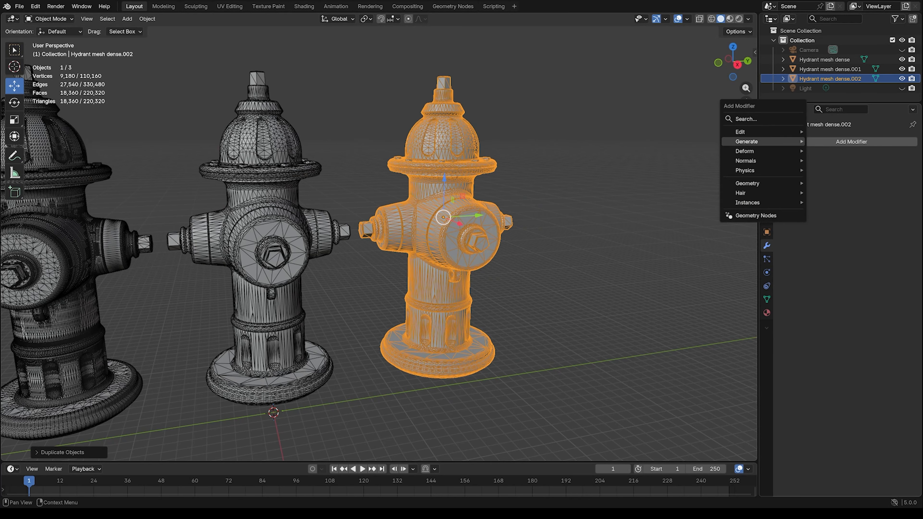
{"action": "mouse_move", "coordinate": [747, 142]}
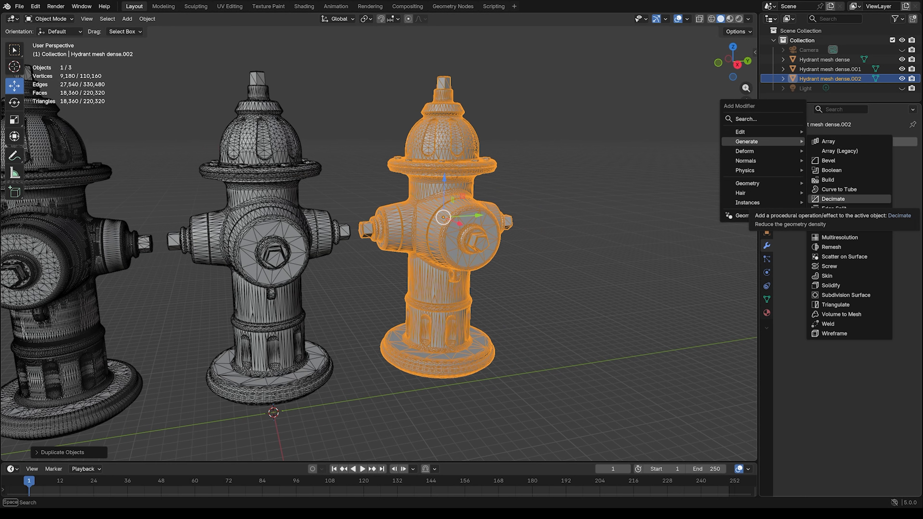
{"action": "left_click", "coordinate": [833, 199]}
{"action": "left_click_drag", "start_coordinate": [872, 184], "coordinate": [842, 183]}
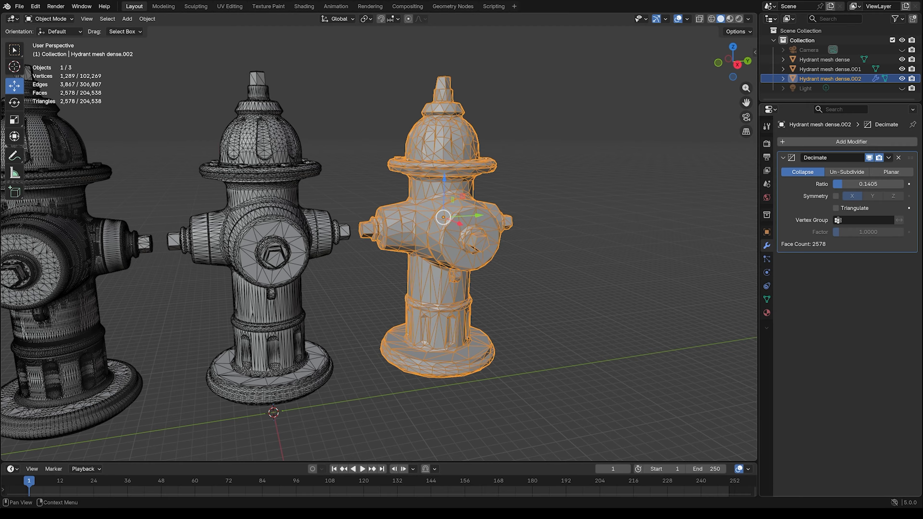
{"action": "left_click", "coordinate": [888, 157]}
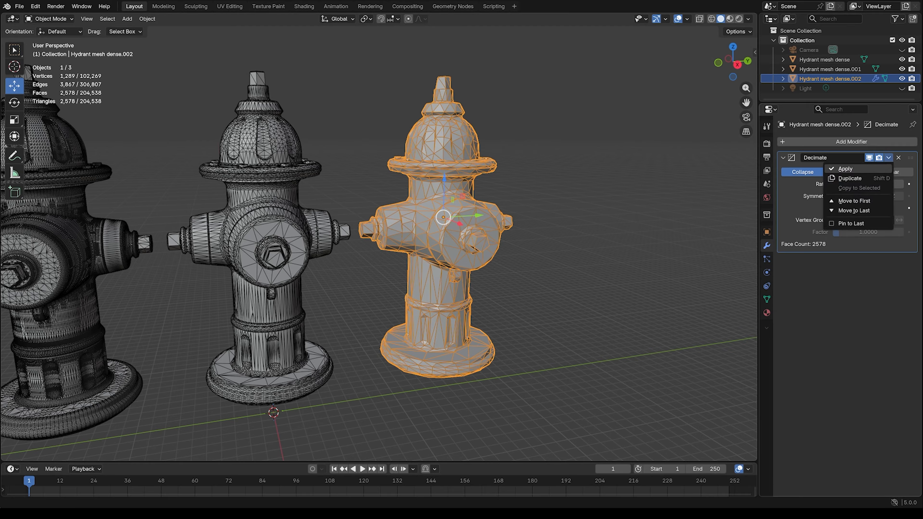
{"action": "left_click", "coordinate": [845, 169]}
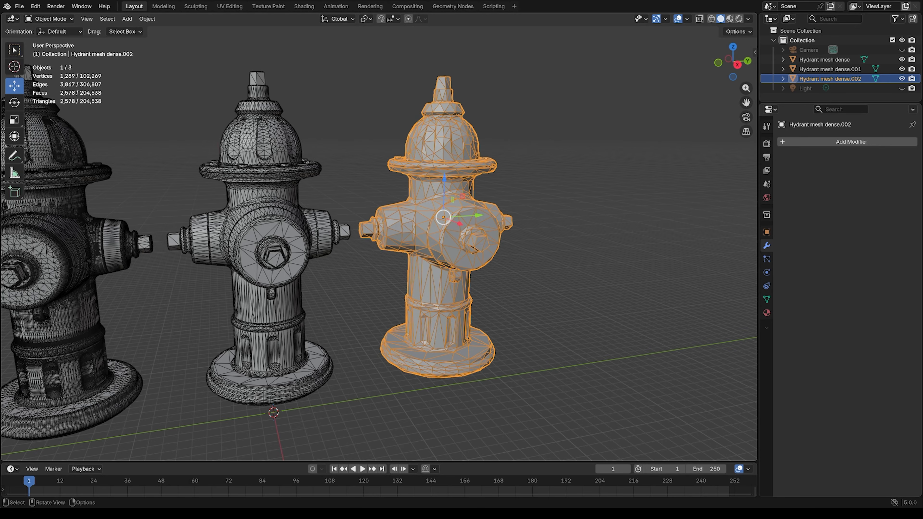
Duplicate the third, low-density hydrant and place the copy about 14 m farther along the positive Y axis.
{"action": "left_click", "coordinate": [581, 251]}
{"action": "middle_click_drag", "start_coordinate": [581, 251], "coordinate": [756, 258]}
{"action": "left_click", "coordinate": [439, 212]}
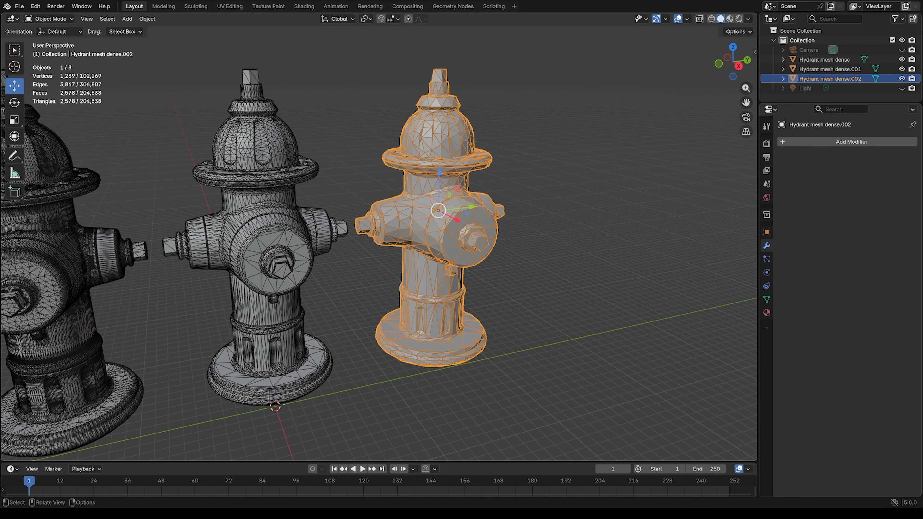
{"action": "key", "text": "shift+d"}
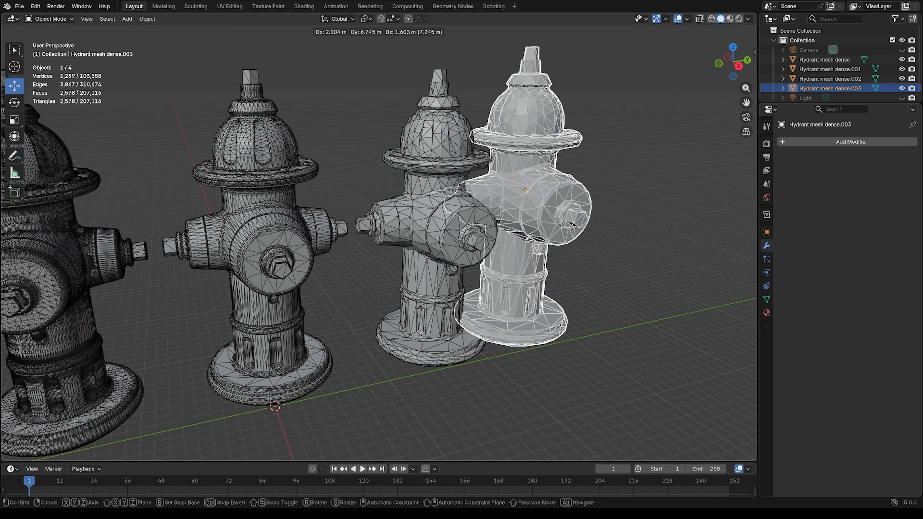
{"action": "key", "text": "y"}
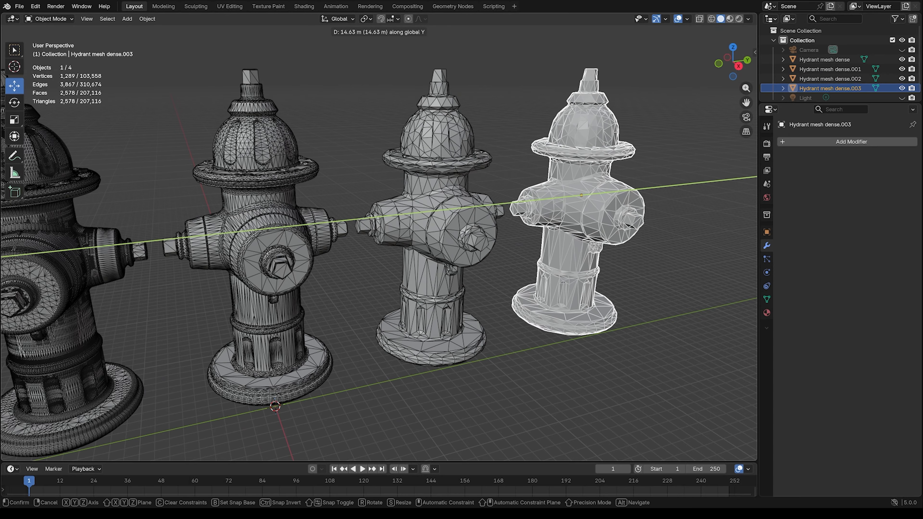
{"action": "key", "text": "Return"}
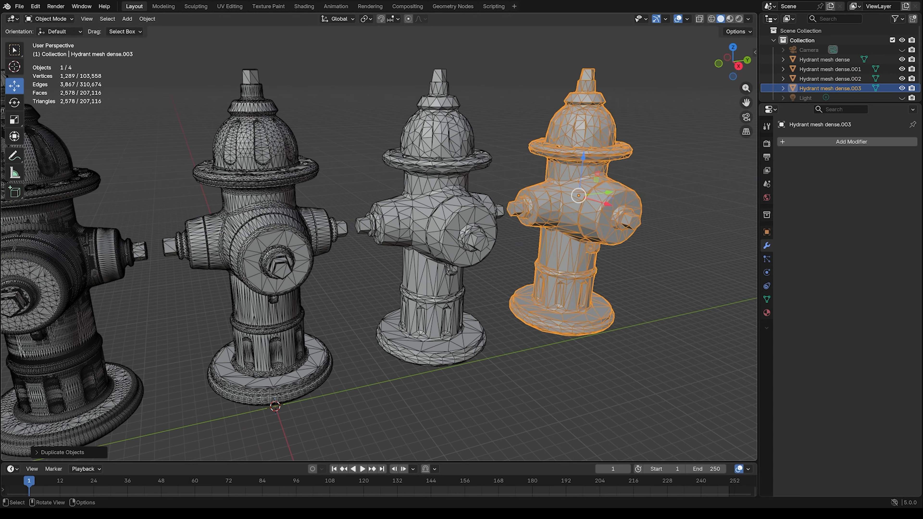
Add a Decimate modifier with a ratio of about 0.32 to the fourth hydrant, apply it and deselect the hydrant.
{"action": "key", "text": "KP_Decimal"}
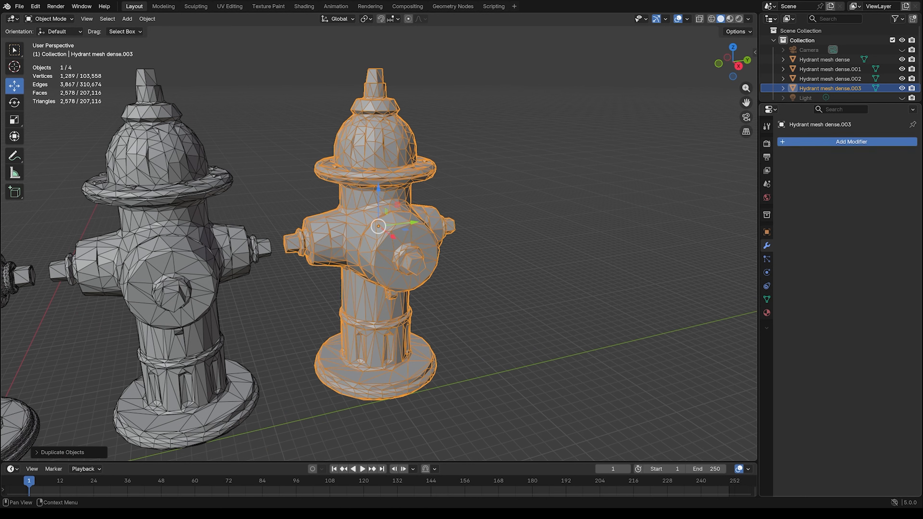
{"action": "left_click", "coordinate": [792, 142]}
{"action": "mouse_move", "coordinate": [792, 144]}
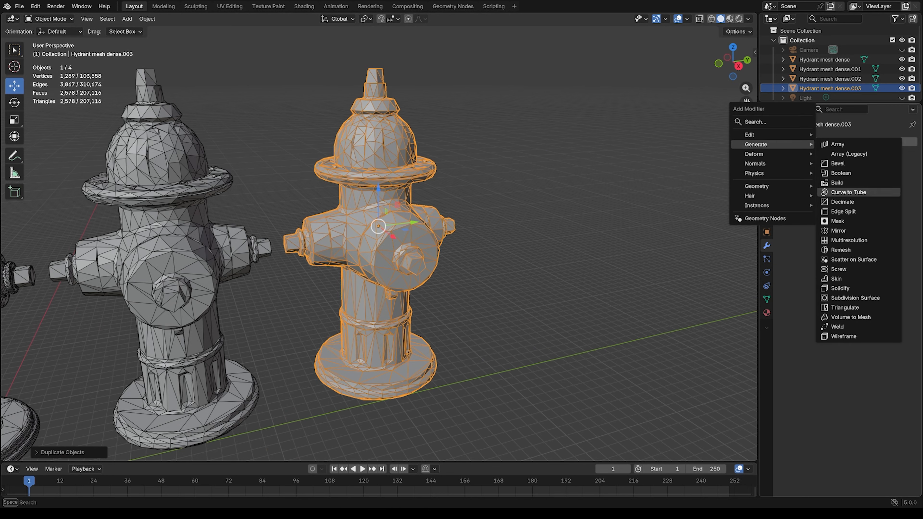
{"action": "left_click", "coordinate": [842, 202]}
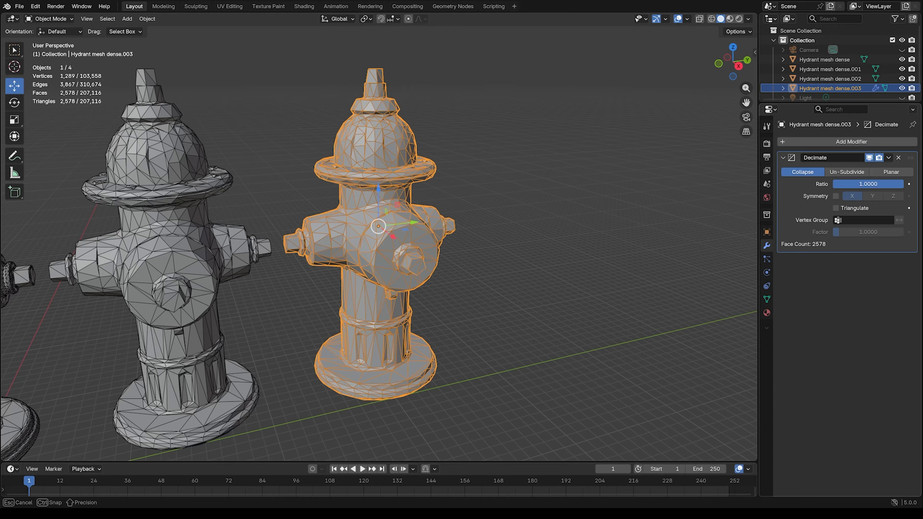
{"action": "left_click_drag", "start_coordinate": [903, 183], "coordinate": [856, 183]}
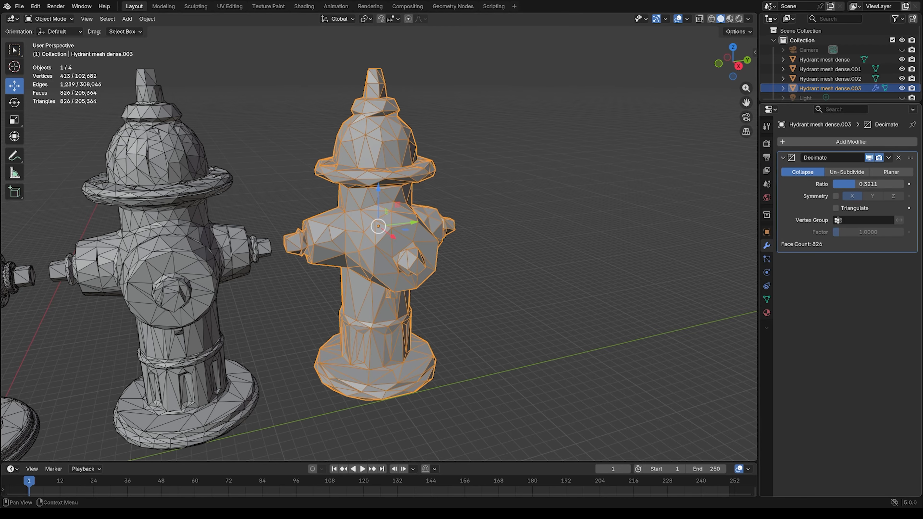
{"action": "left_click", "coordinate": [889, 157]}
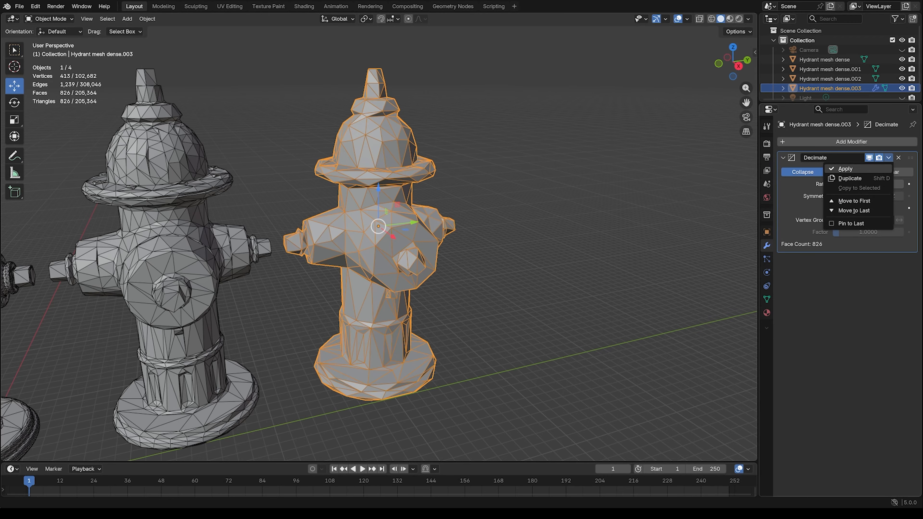
{"action": "left_click", "coordinate": [846, 169]}
{"action": "left_click", "coordinate": [545, 204]}
{"action": "middle_click_drag", "start_coordinate": [545, 204], "coordinate": [298, 196]}
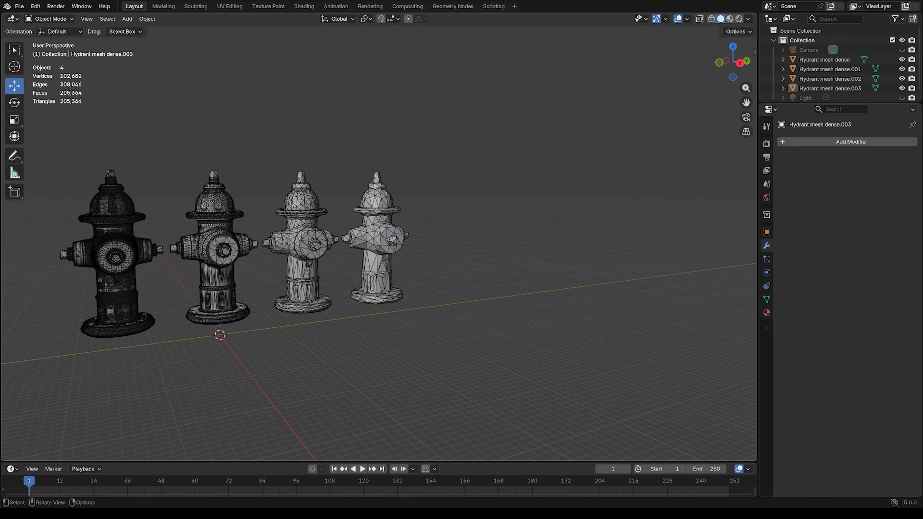
Duplicate the fourth hydrant and place the copy about 13 m farther along the positive Y axis.
{"action": "scroll", "coordinate": [378, 236], "scroll_direction": "up", "scroll_amount": 6}
{"action": "left_click", "coordinate": [377, 240]}
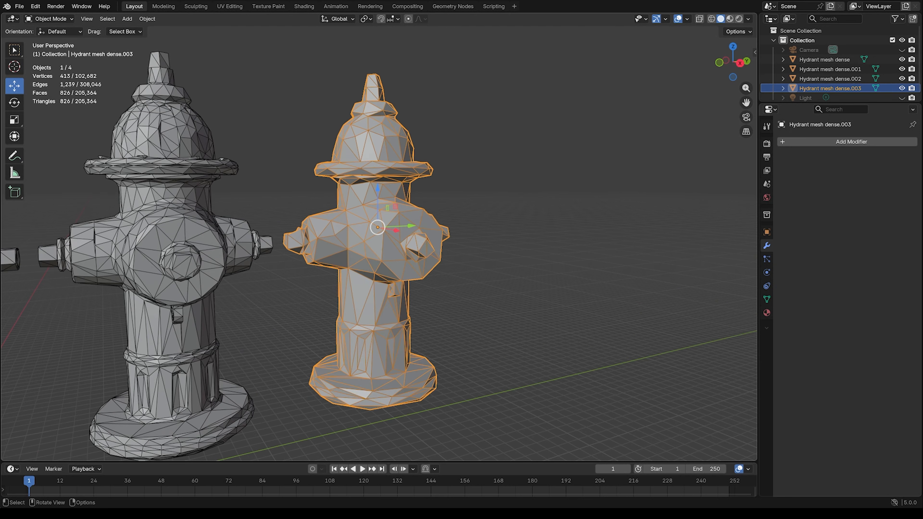
{"action": "key", "text": "shift+d"}
{"action": "key", "text": "y"}
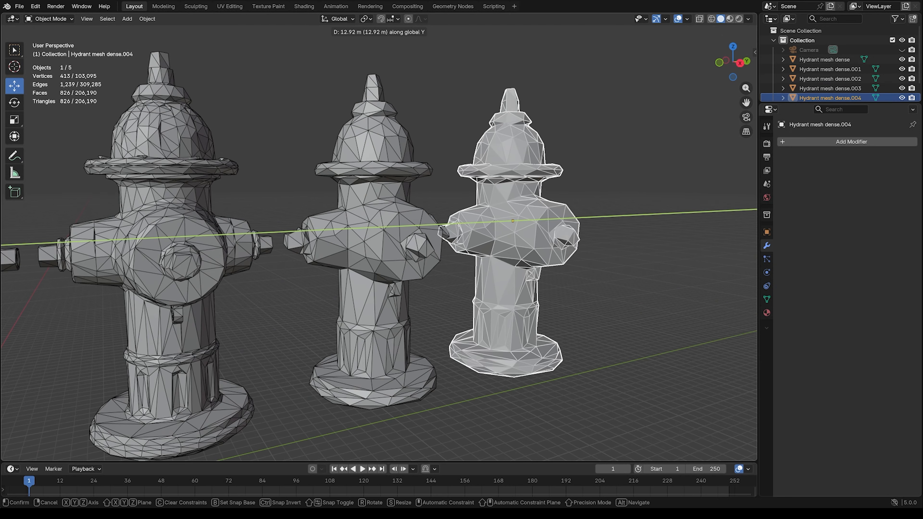
{"action": "key", "text": "Return"}
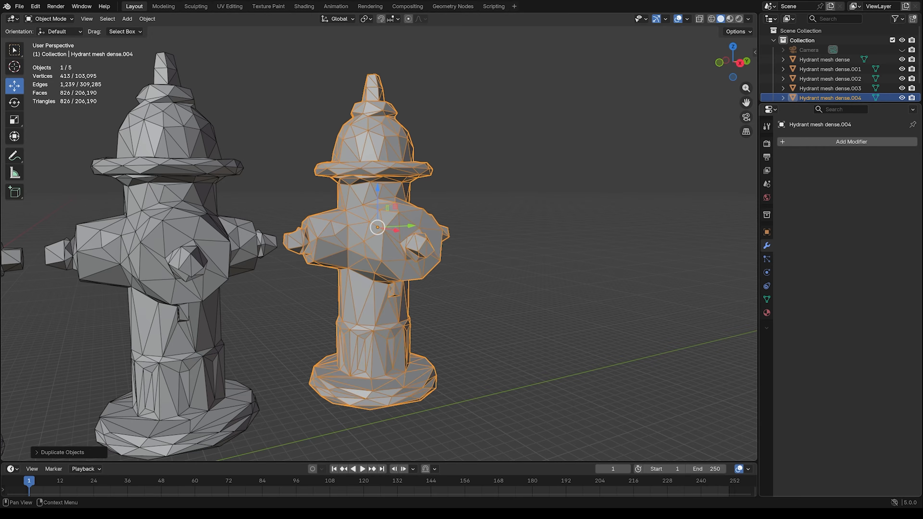
Add a Decimate modifier with a ratio of about 0.47 to the fifth hydrant, apply it and deselect the hydrant.
{"action": "left_click", "coordinate": [821, 141]}
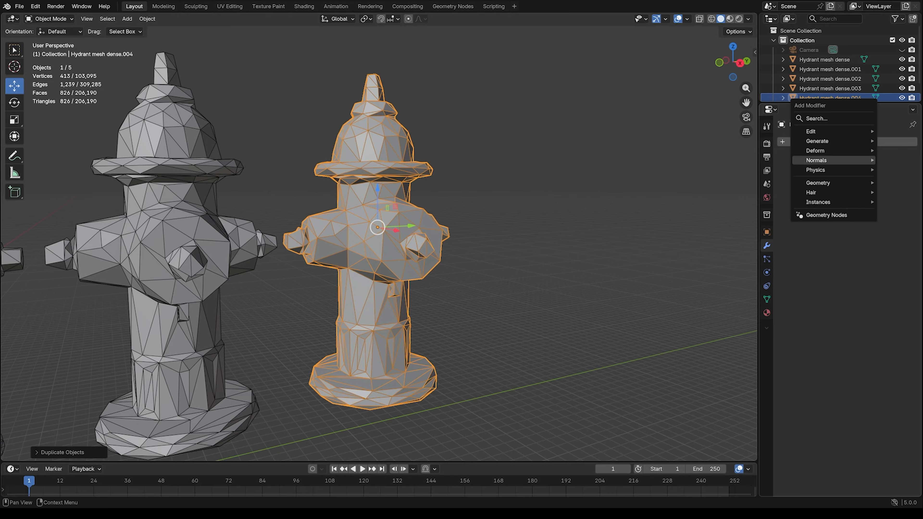
{"action": "mouse_move", "coordinate": [821, 141]}
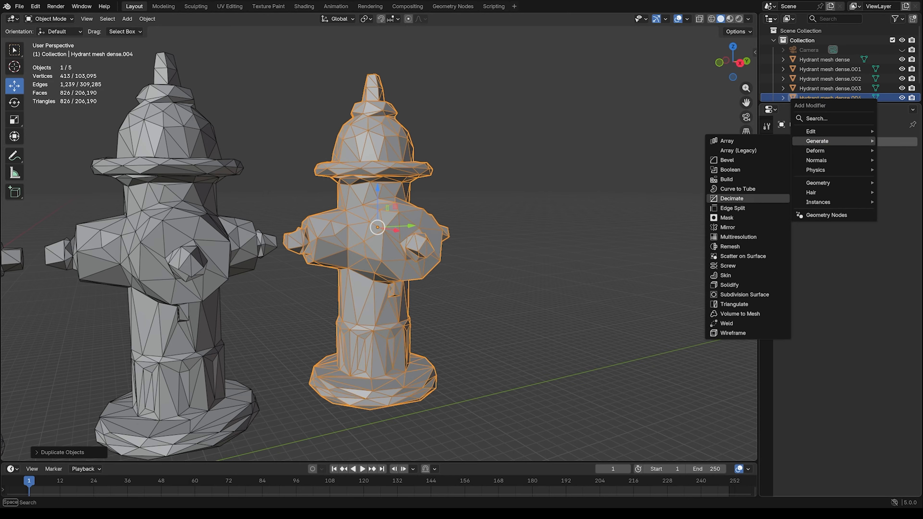
{"action": "left_click", "coordinate": [738, 198]}
{"action": "mouse_move", "coordinate": [868, 184]}
{"action": "left_mouse_down"}
{"action": "mouse_move", "coordinate": [903, 184]}
{"action": "mouse_move", "coordinate": [882, 184]}
{"action": "left_mouse_up"}
{"action": "middle_click_drag", "start_coordinate": [527, 254], "coordinate": [187, 254]}
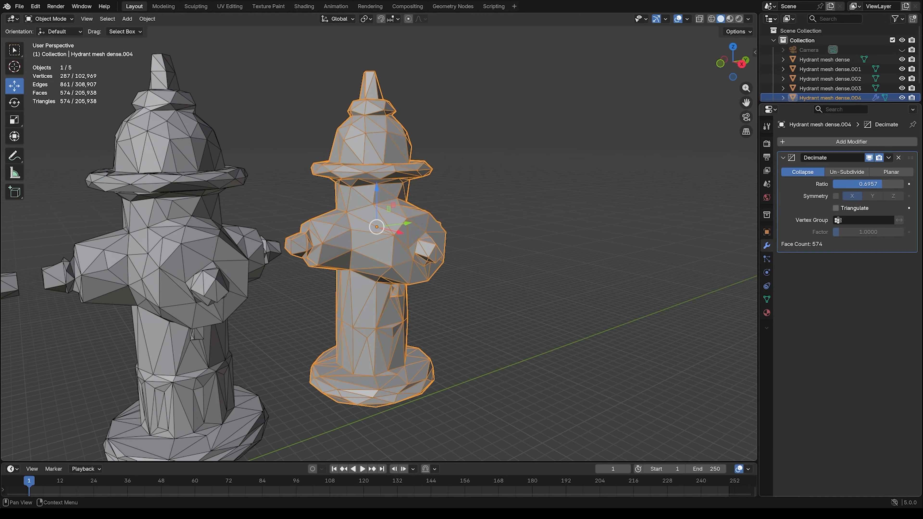
{"action": "left_click_drag", "start_coordinate": [886, 184], "coordinate": [866, 184]}
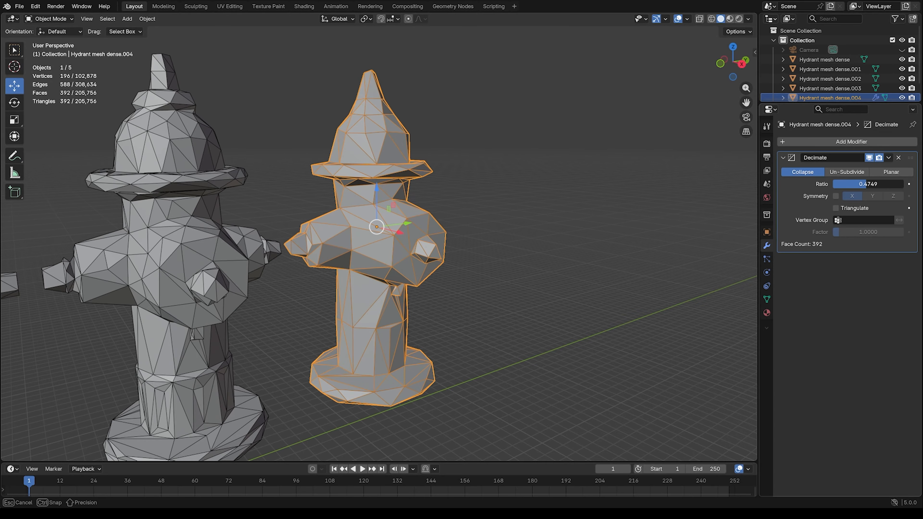
{"action": "middle_click_drag", "start_coordinate": [545, 255], "coordinate": [130, 220]}
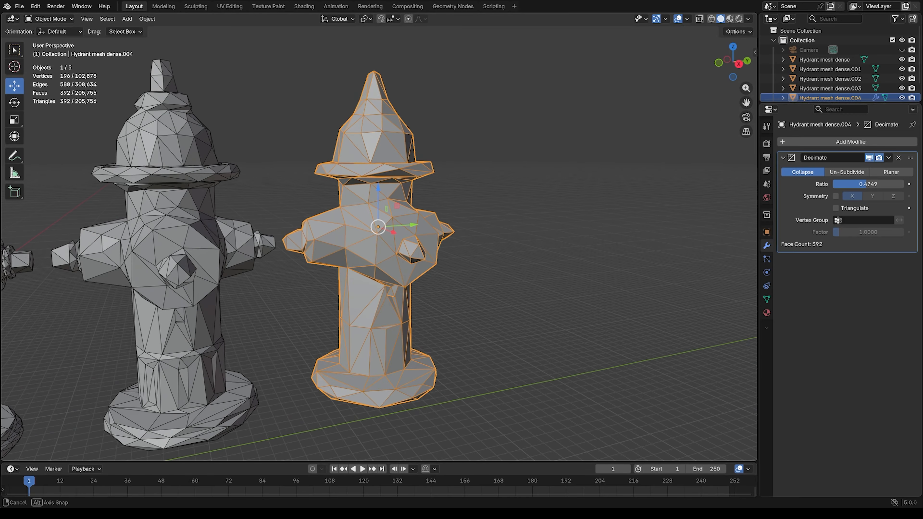
{"action": "left_click", "coordinate": [889, 158]}
{"action": "left_click", "coordinate": [858, 168]}
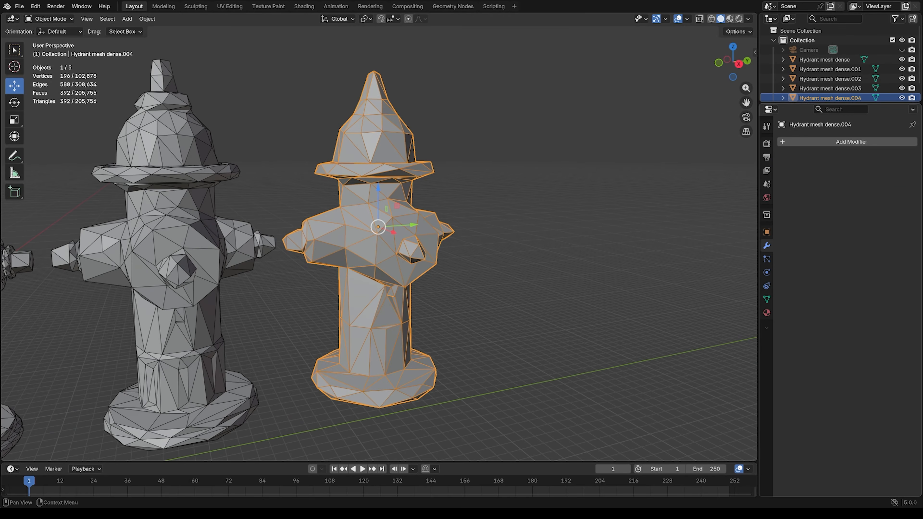
{"action": "left_click", "coordinate": [567, 225]}
Duplicate the fifth hydrant and place the copy beside it, farther along the positive Y axis.
{"action": "scroll", "coordinate": [567, 225], "scroll_direction": "down", "scroll_amount": 1}
{"action": "scroll", "coordinate": [566, 226], "scroll_direction": "down", "scroll_amount": 1}
{"action": "middle_click_drag", "start_coordinate": [567, 225], "coordinate": [227, 222]}
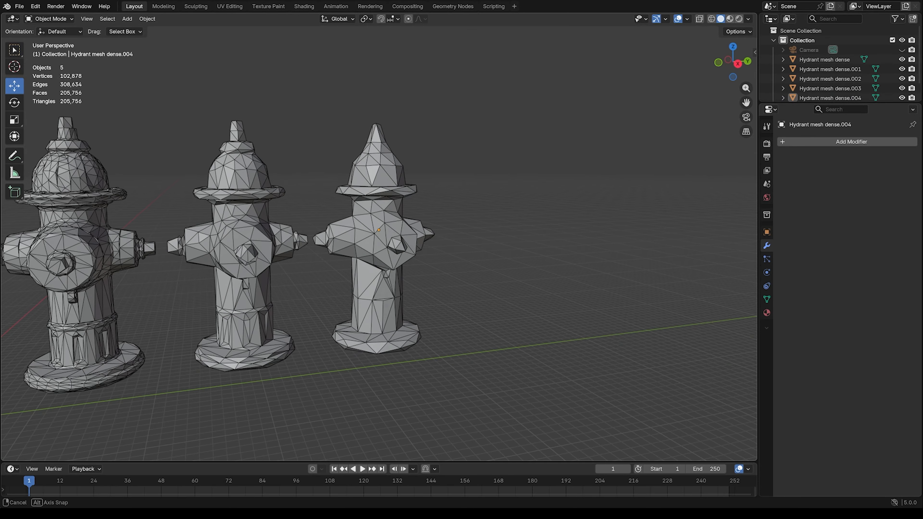
{"action": "left_click", "coordinate": [377, 240]}
{"action": "key", "text": "shift+d"}
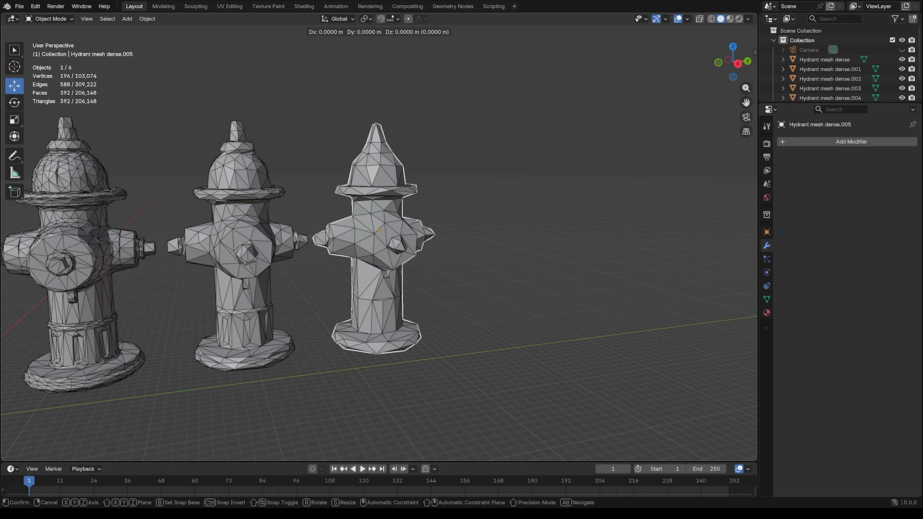
{"action": "key", "text": "y"}
{"action": "key", "text": "Return"}
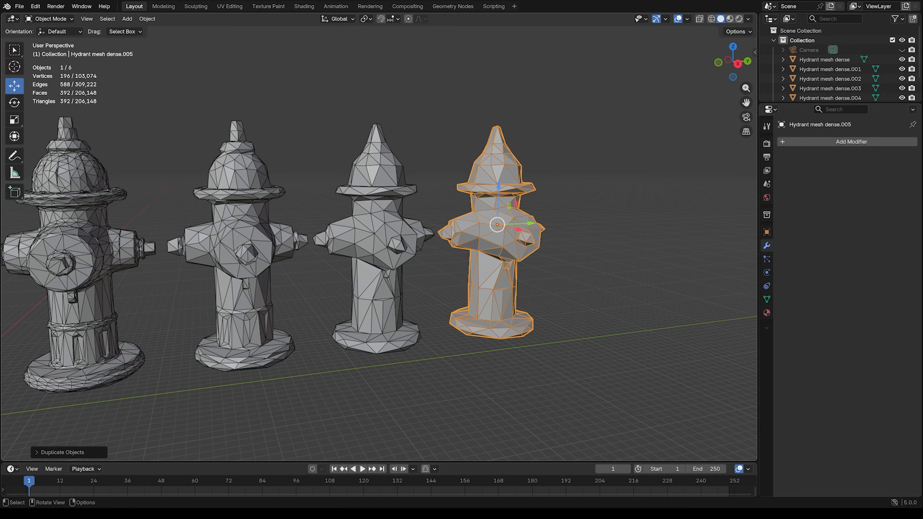
Add a Decimate modifier with a ratio of about 0.61 to the sixth hydrant, apply it and deselect the hydrant.
{"action": "left_click", "coordinate": [851, 141]}
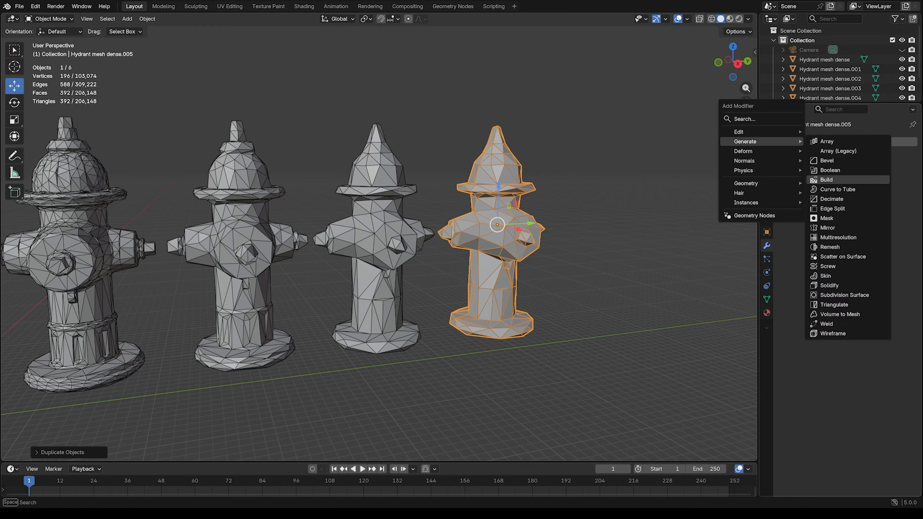
{"action": "left_click", "coordinate": [846, 199]}
{"action": "left_click_drag", "start_coordinate": [902, 184], "coordinate": [876, 184]}
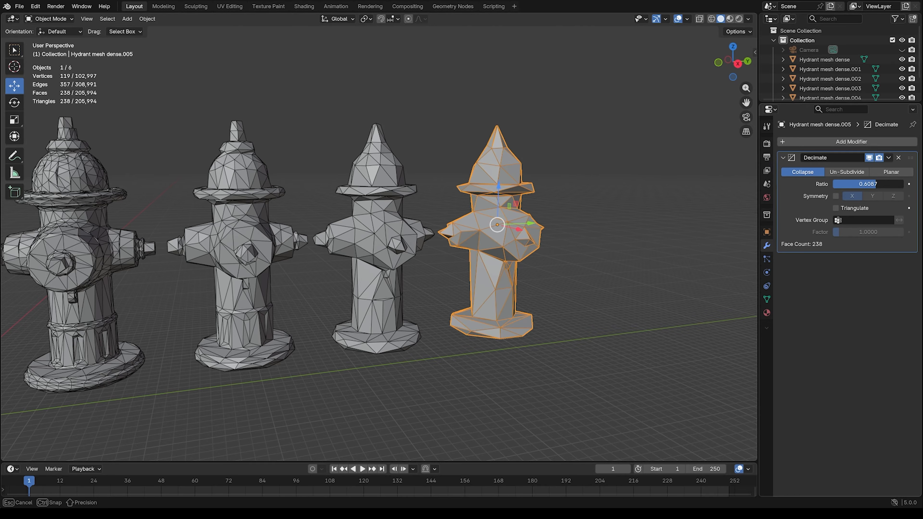
{"action": "middle_click_drag", "start_coordinate": [595, 240], "coordinate": [427, 235]}
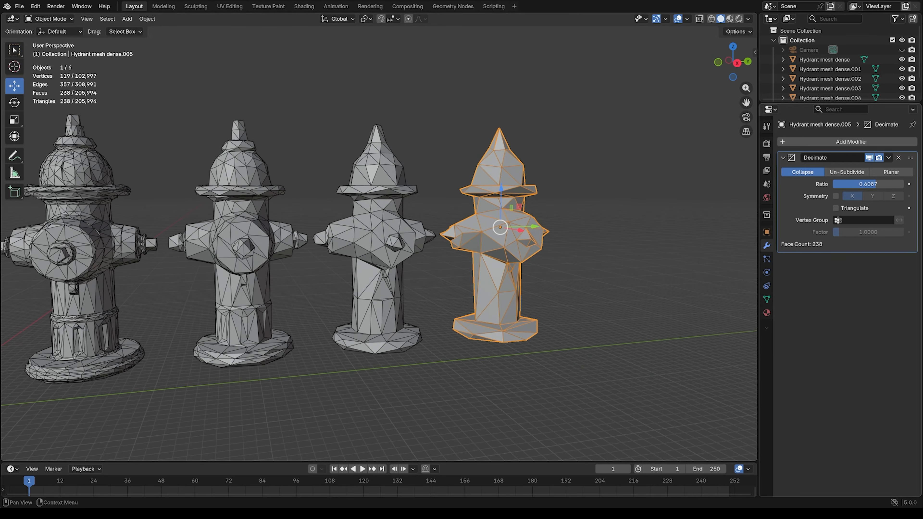
{"action": "left_click", "coordinate": [888, 157]}
{"action": "left_click", "coordinate": [880, 169]}
{"action": "left_click", "coordinate": [611, 218]}
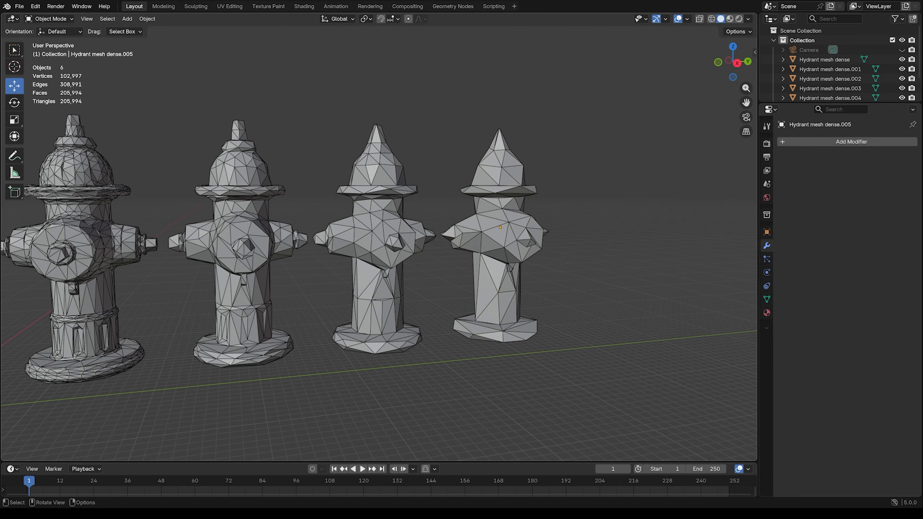
Duplicate the sixth hydrant and place the copy beside it, farther along the positive Y axis.
{"action": "left_click", "coordinate": [503, 229]}
{"action": "key", "text": "shift+d"}
{"action": "key", "text": "y"}
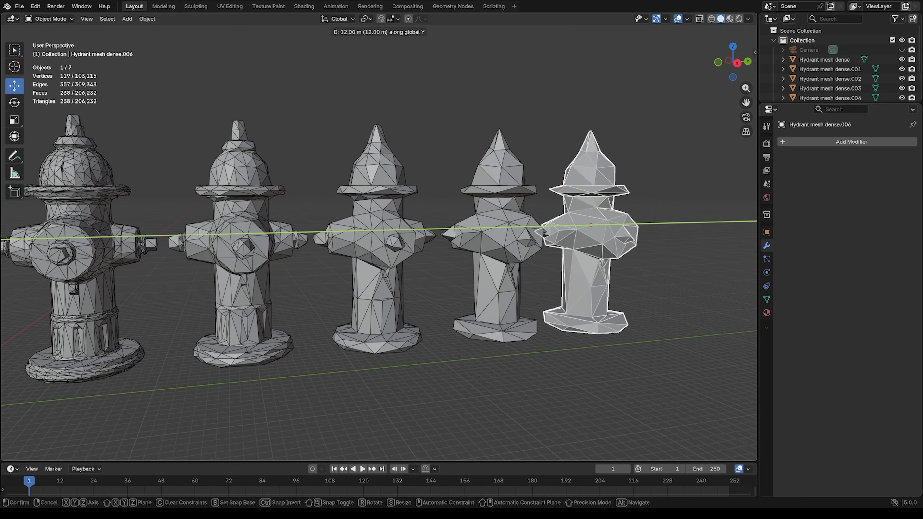
{"action": "key", "text": "Return"}
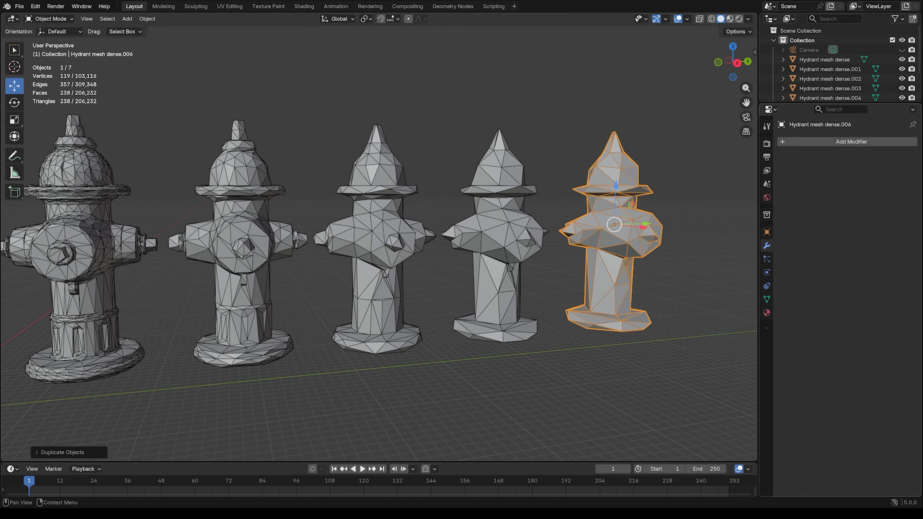
Add a Decimate modifier to the seventh hydrant, set its ratio to about 0.62 and apply it.
{"action": "key", "text": "KP_Decimal"}
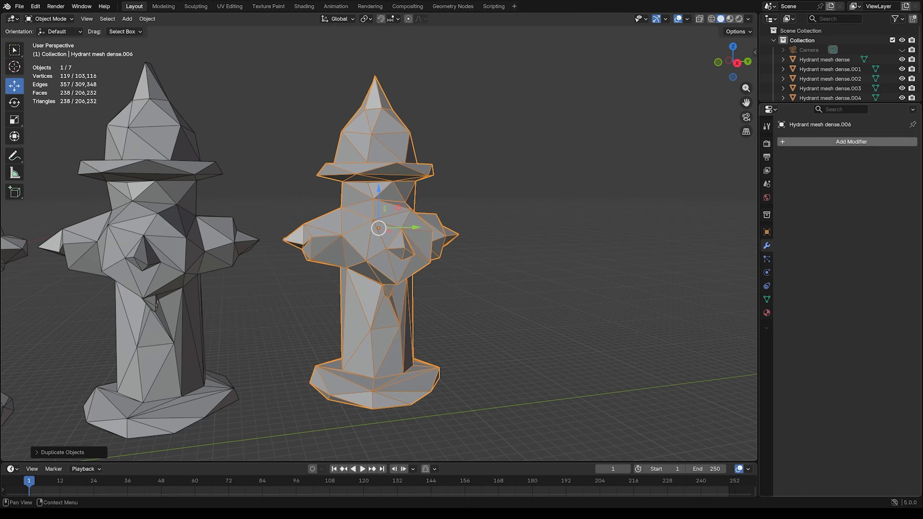
{"action": "left_click", "coordinate": [851, 142]}
{"action": "mouse_move", "coordinate": [789, 140]}
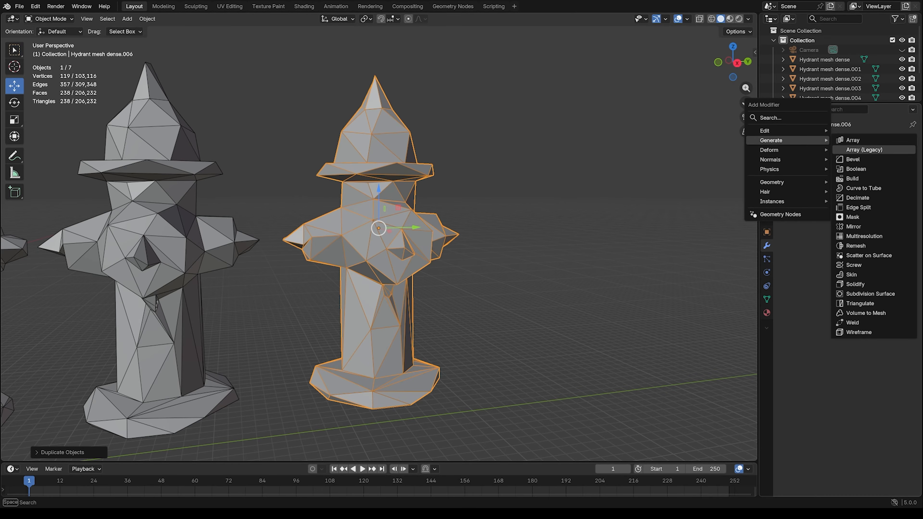
{"action": "left_click", "coordinate": [850, 198]}
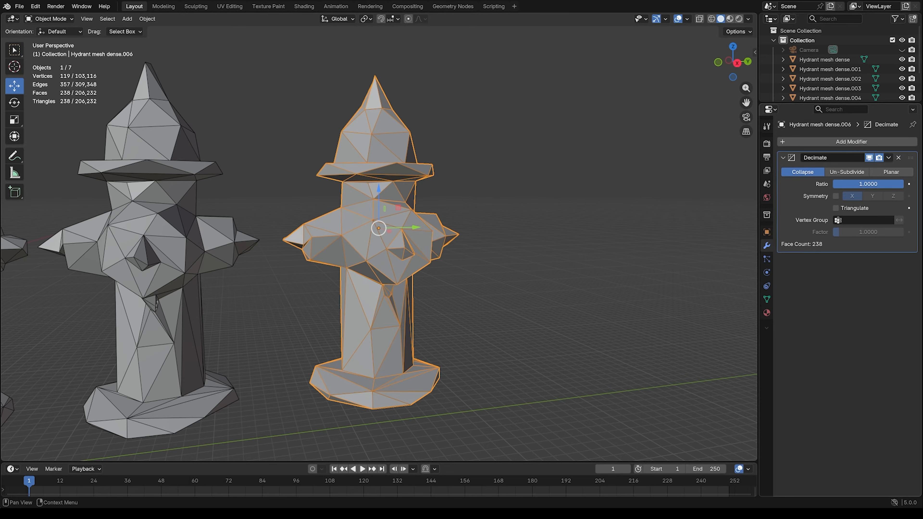
{"action": "left_click_drag", "start_coordinate": [868, 184], "coordinate": [812, 184]}
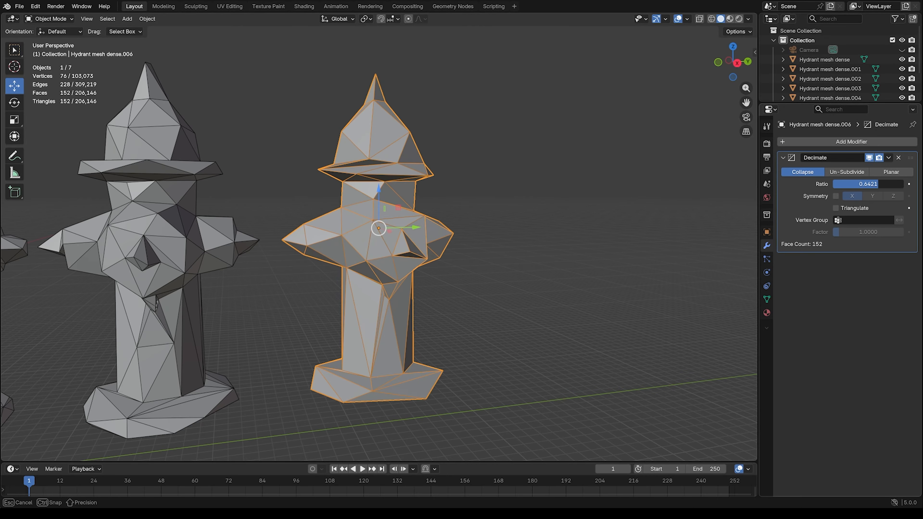
{"action": "middle_click_drag", "start_coordinate": [472, 254], "coordinate": [371, 240]}
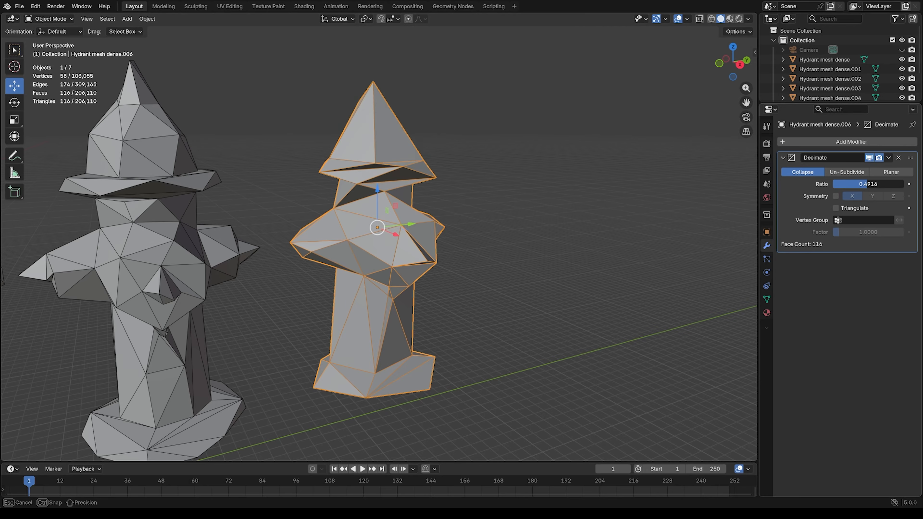
{"action": "left_click_drag", "start_coordinate": [867, 183], "coordinate": [865, 183]}
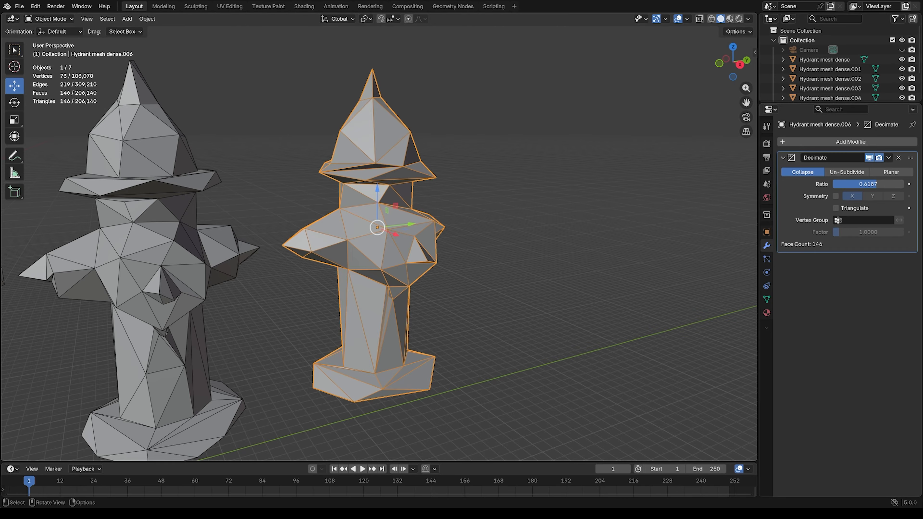
{"action": "middle_click_drag", "start_coordinate": [508, 248], "coordinate": [338, 236]}
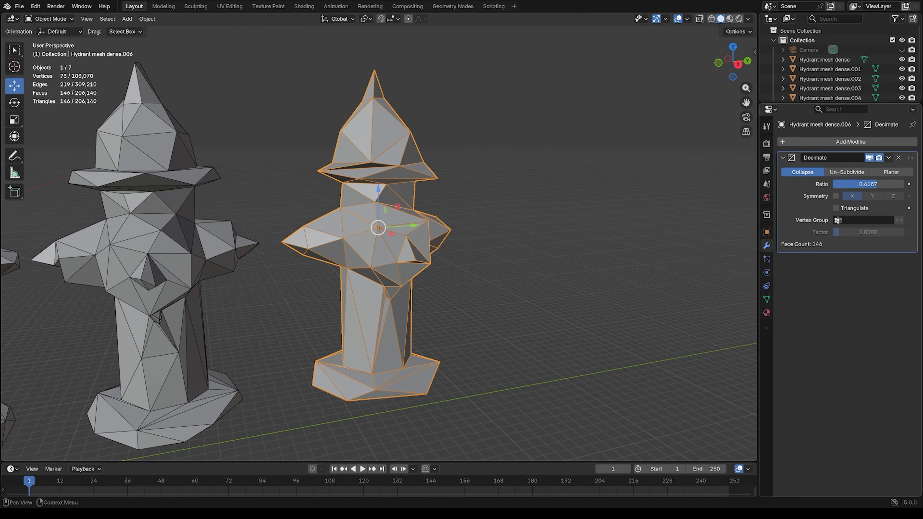
{"action": "key", "text": "ctrl+a"}
Duplicate the seventh hydrant and place the copy beside it, farther along the positive Y axis.
{"action": "key", "text": "shift+d"}
{"action": "key", "text": "y"}
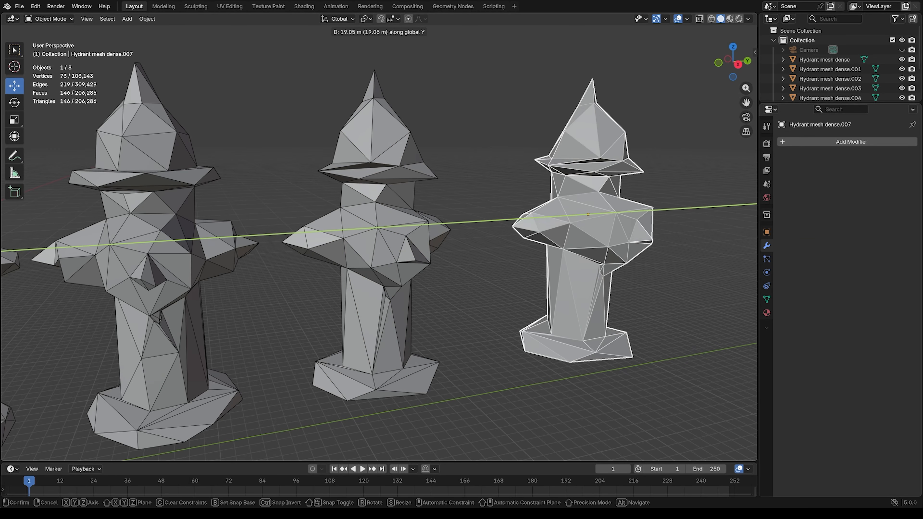
{"action": "key", "text": "Return"}
Add a Decimate modifier with a ratio of about 0.33 to the eighth hydrant and apply it.
{"action": "left_click", "coordinate": [787, 142]}
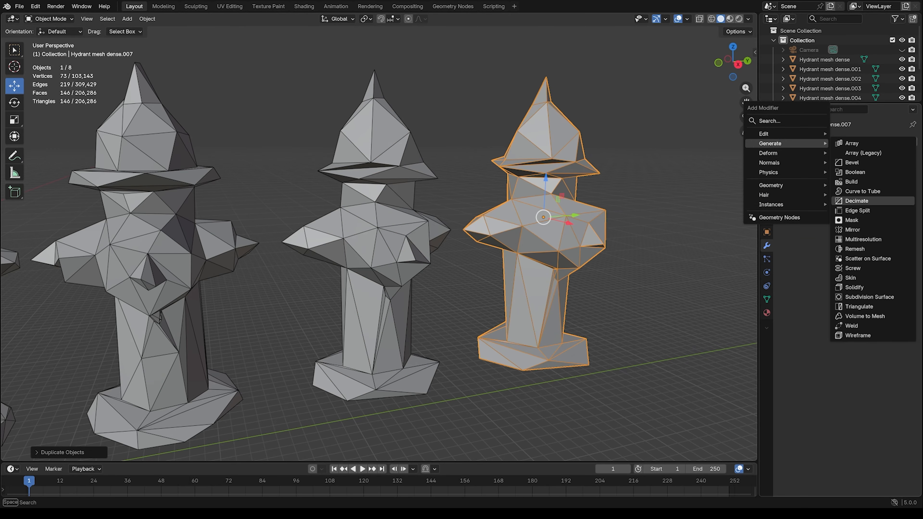
{"action": "left_click", "coordinate": [856, 201]}
{"action": "left_click_drag", "start_coordinate": [880, 183], "coordinate": [843, 183]}
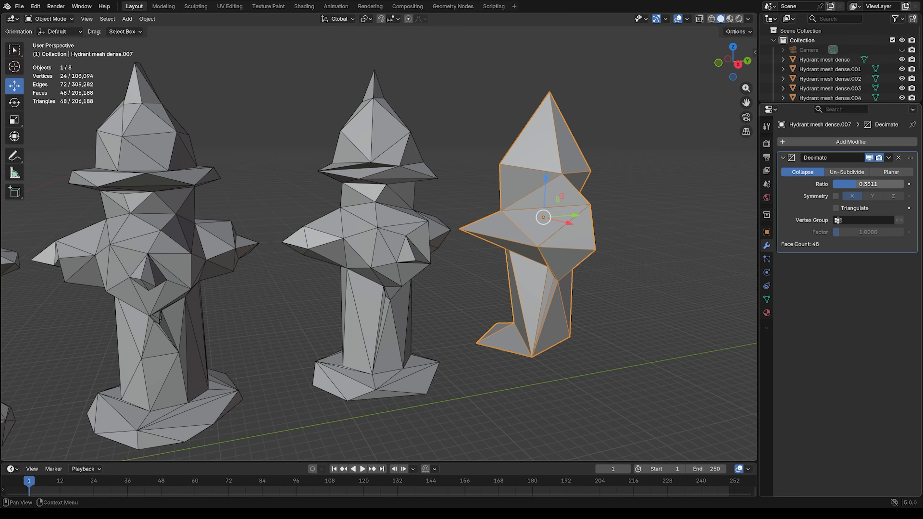
{"action": "middle_click_drag", "start_coordinate": [654, 229], "coordinate": [588, 220]}
{"action": "left_click", "coordinate": [888, 158]}
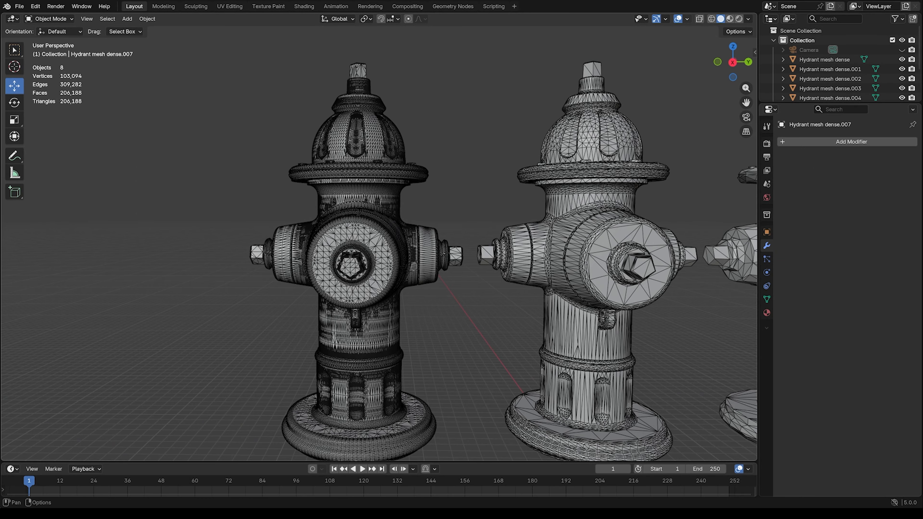
Turn off the viewport's wireframe overlay and compare the shaded shapes of the hydrants along the row.
{"action": "left_click", "coordinate": [687, 18]}
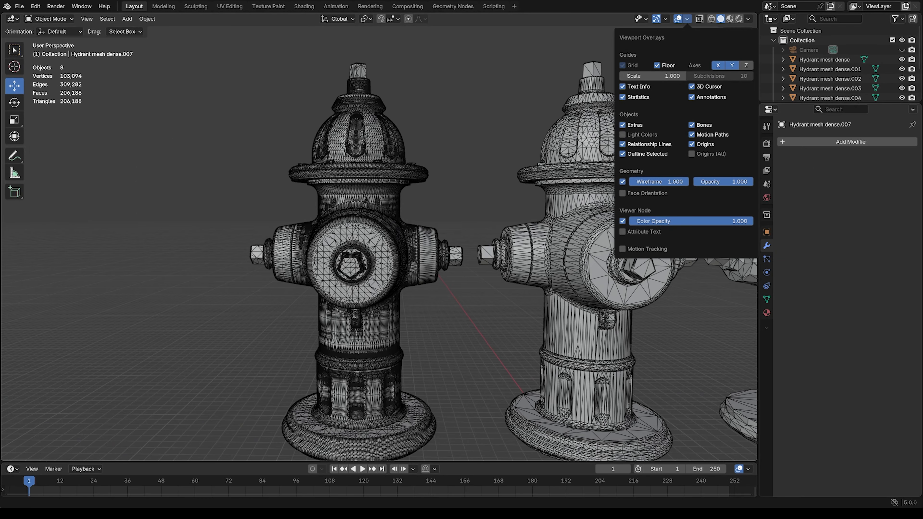
{"action": "left_click", "coordinate": [623, 182]}
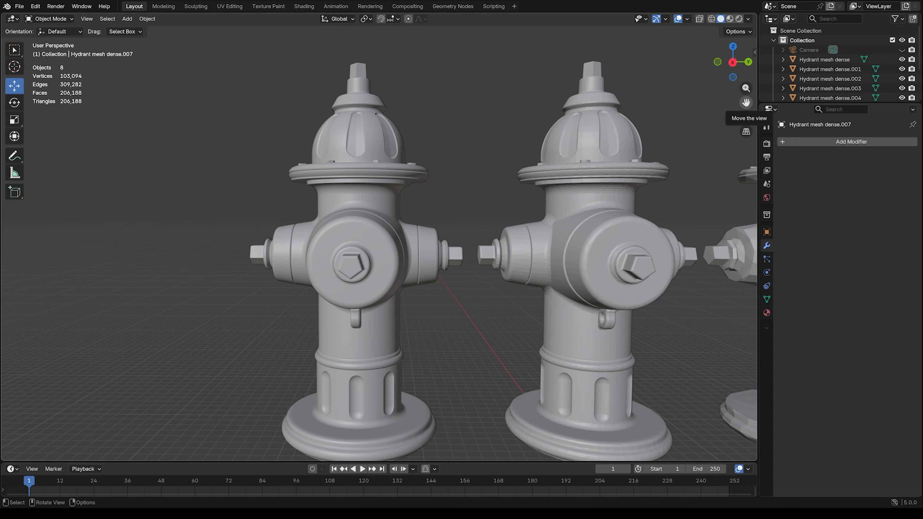
{"action": "left_click_drag", "start_coordinate": [587, 232], "coordinate": [646, 234]}
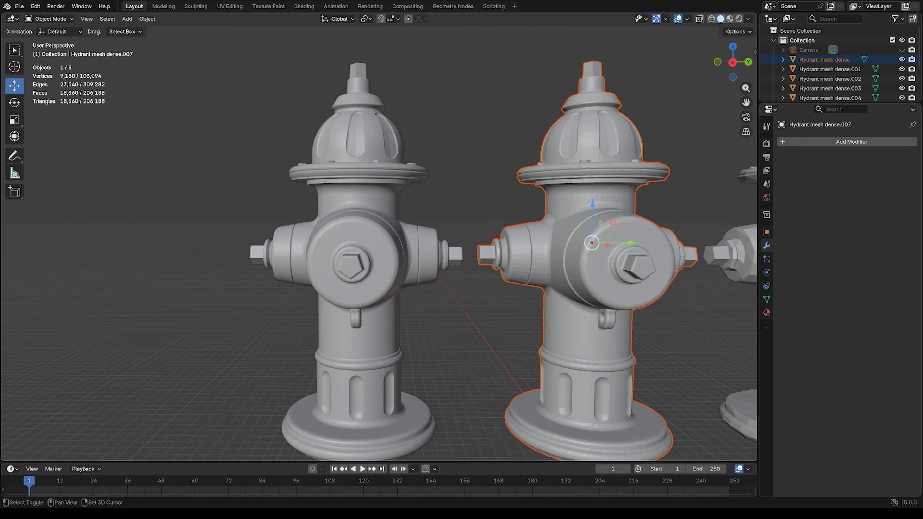
{"action": "key", "text": "alt+a"}
{"action": "middle_click_drag", "start_coordinate": [647, 234], "coordinate": [45, 220], "text": "shift"}
{"action": "middle_click_drag", "start_coordinate": [582, 236], "coordinate": [179, 224], "text": "shift"}
{"action": "middle_click_drag", "start_coordinate": [545, 232], "coordinate": [179, 235], "text": "shift"}
{"action": "middle_click_drag", "start_coordinate": [545, 233], "coordinate": [755, 229], "text": "shift"}
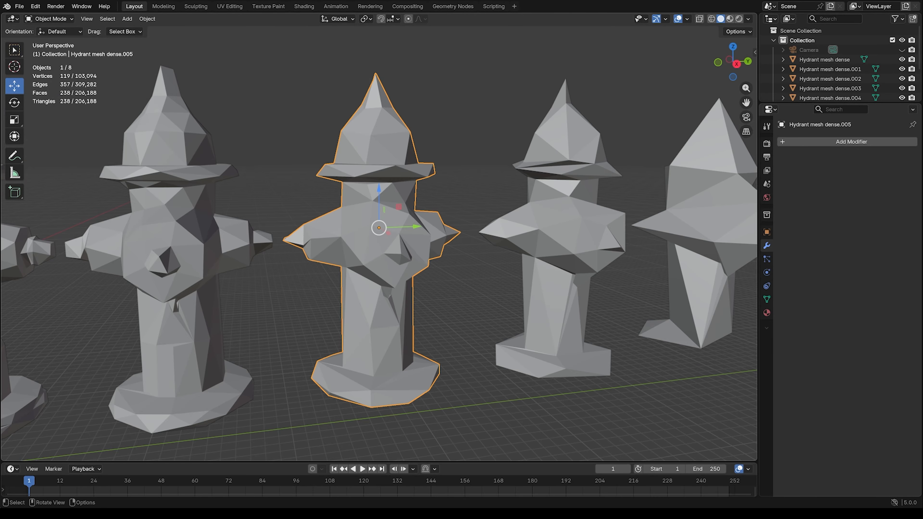
Hide every hydrant in the viewport except Hydrant mesh dense.005, including the original dense mesh and all other copies.
{"action": "scroll", "coordinate": [835, 70], "scroll_direction": "down", "scroll_amount": 4}
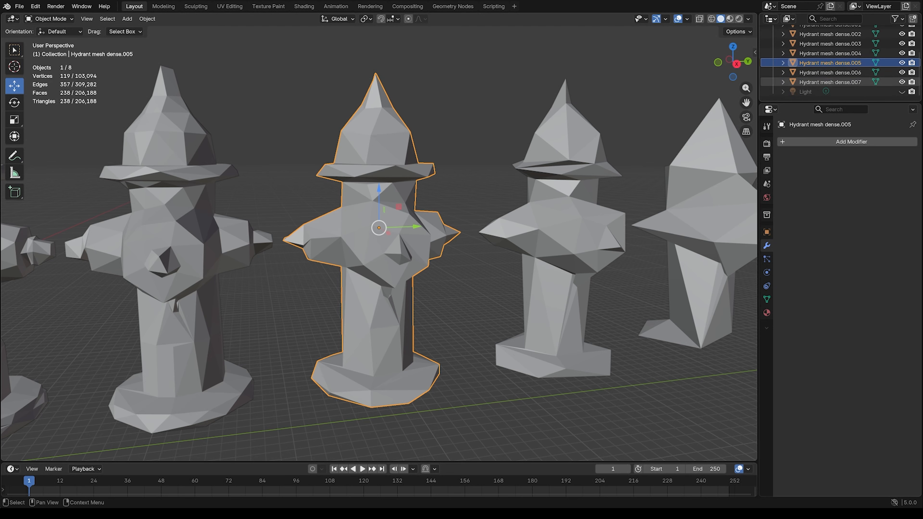
{"action": "left_click", "coordinate": [901, 53]}
{"action": "left_click", "coordinate": [902, 43]}
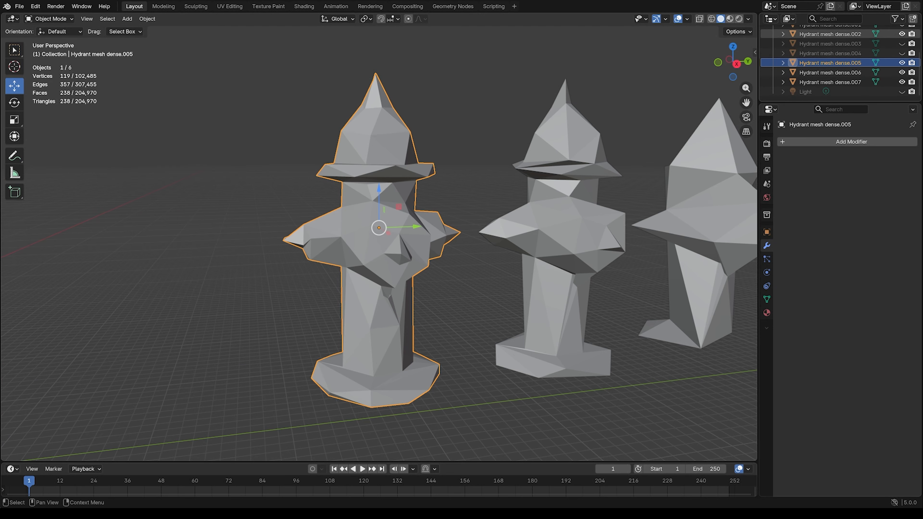
{"action": "left_click", "coordinate": [901, 34]}
{"action": "left_click", "coordinate": [902, 72]}
{"action": "left_click", "coordinate": [901, 82]}
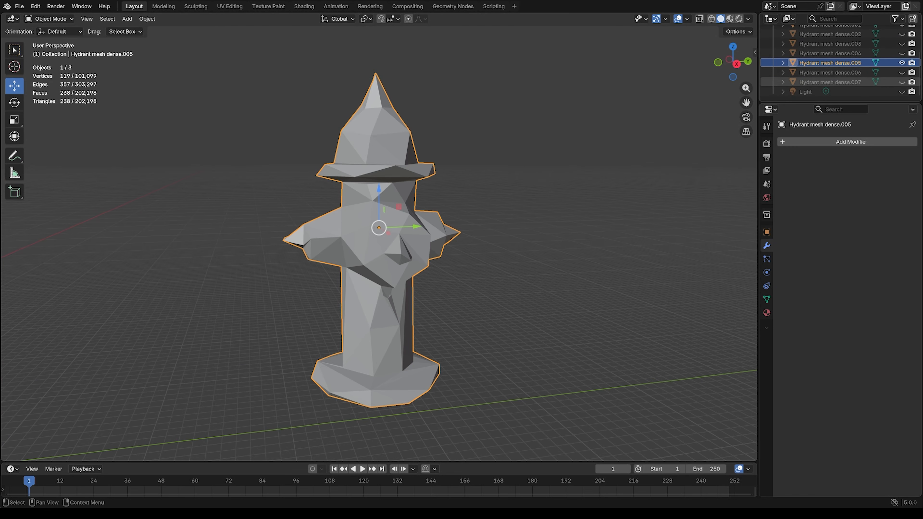
{"action": "scroll", "coordinate": [901, 73], "scroll_direction": "up", "scroll_amount": 4}
{"action": "left_click", "coordinate": [901, 63]}
{"action": "left_click", "coordinate": [901, 53]}
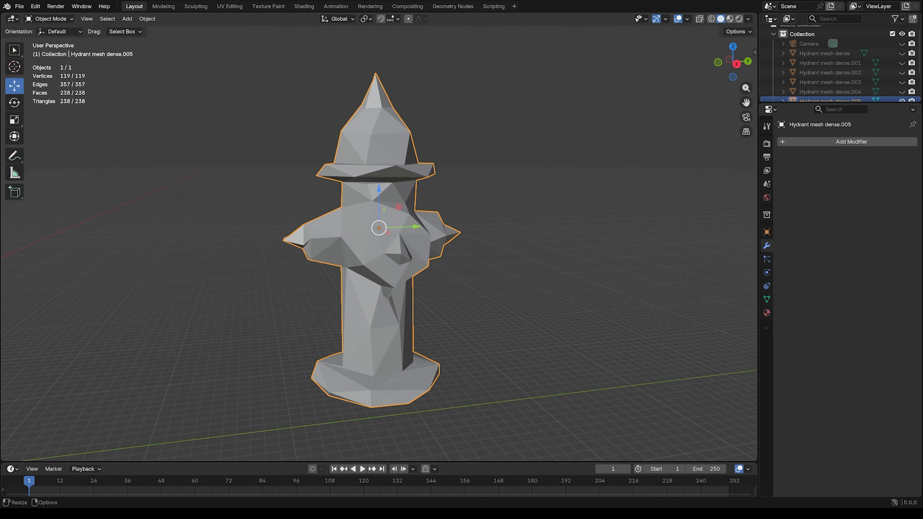
Inspect the isolated hydrant from its other side without the selection outline, and switch it to Edit Mode.
{"action": "scroll", "coordinate": [379, 239], "scroll_direction": "down", "scroll_amount": 1}
{"action": "key", "text": "alt+a"}
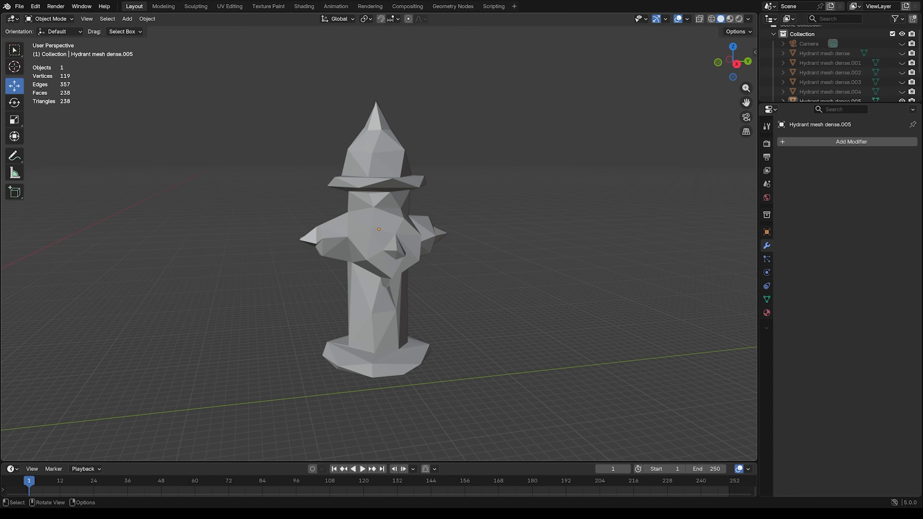
{"action": "middle_click_drag", "start_coordinate": [378, 244], "coordinate": [490, 284]}
{"action": "scroll", "coordinate": [379, 243], "scroll_direction": "up", "scroll_amount": 2}
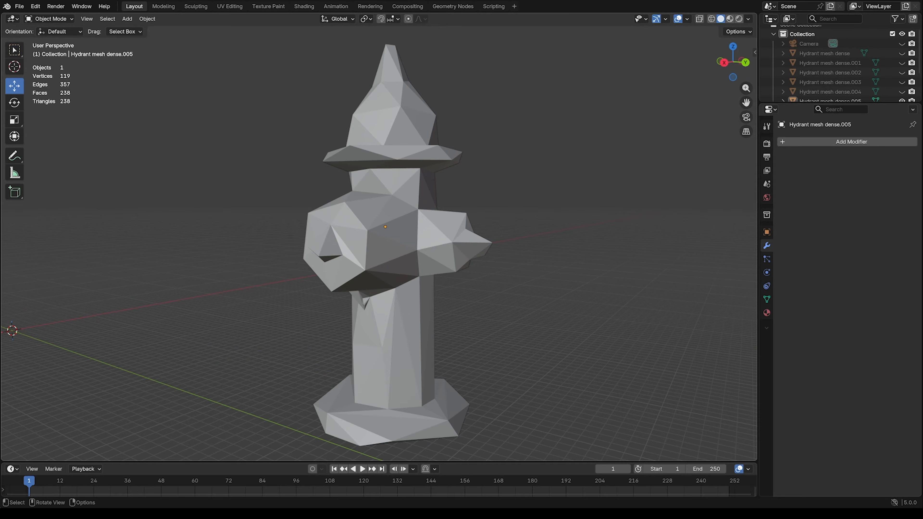
{"action": "key", "text": "a"}
{"action": "key", "text": "Tab"}
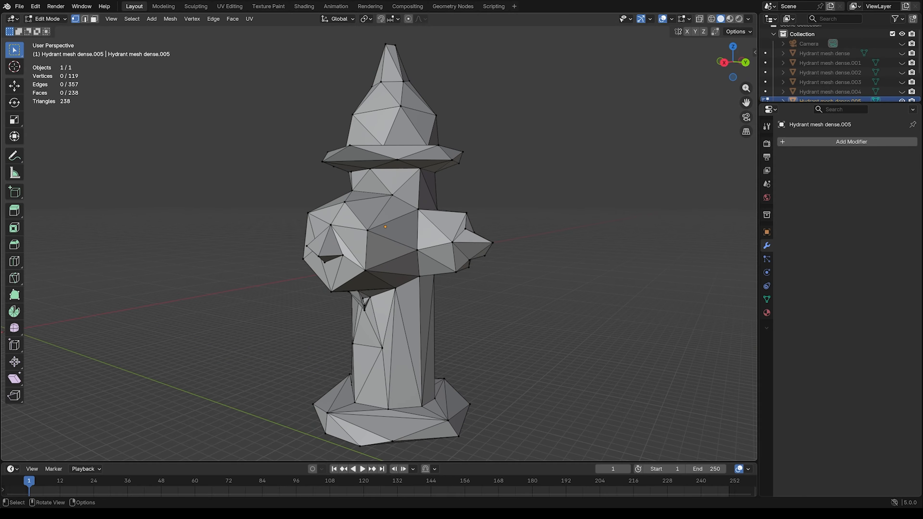
In face selection mode, select the narrow triangular face on the small jagged protrusion where the hydrant's body meets its column.
{"action": "scroll", "coordinate": [379, 244], "scroll_direction": "up", "scroll_amount": 3}
{"action": "middle_click_drag", "start_coordinate": [379, 243], "coordinate": [452, 107]}
{"action": "scroll", "coordinate": [483, 191], "scroll_direction": "up", "scroll_amount": 4}
{"action": "scroll", "coordinate": [483, 191], "scroll_direction": "down", "scroll_amount": 1}
{"action": "scroll", "coordinate": [378, 236], "scroll_direction": "up", "scroll_amount": 1}
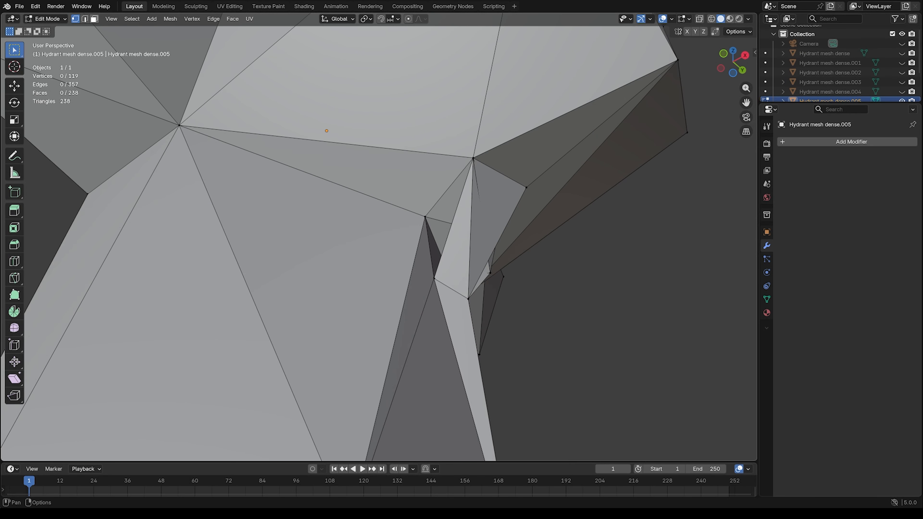
{"action": "left_click", "coordinate": [489, 220]}
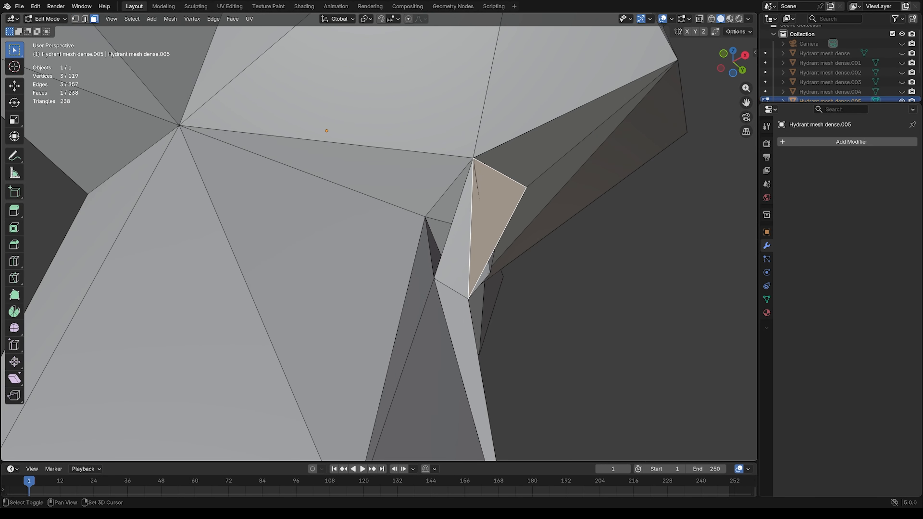